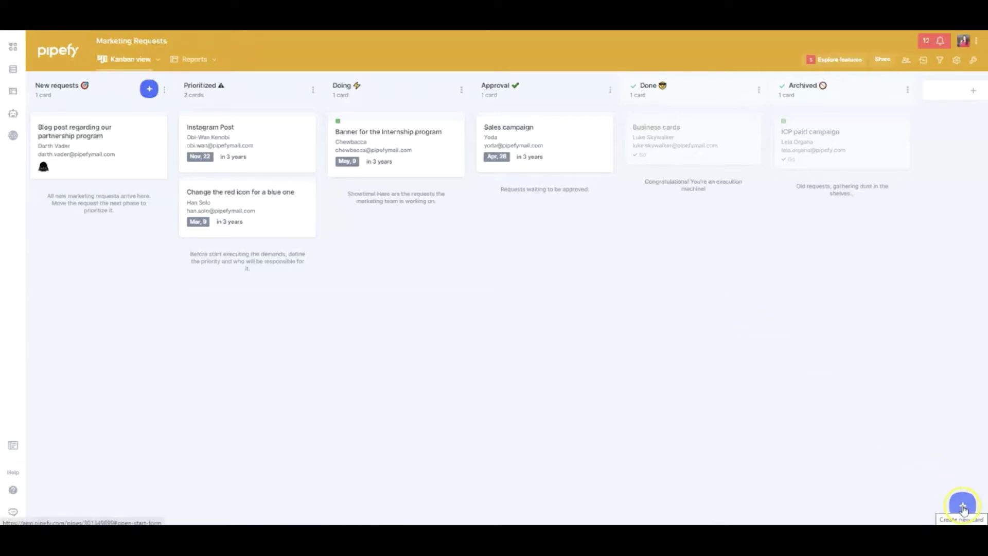
Step: Start a new request card, then inspect the share-channel field options and the field-type list
left_click(962, 509)
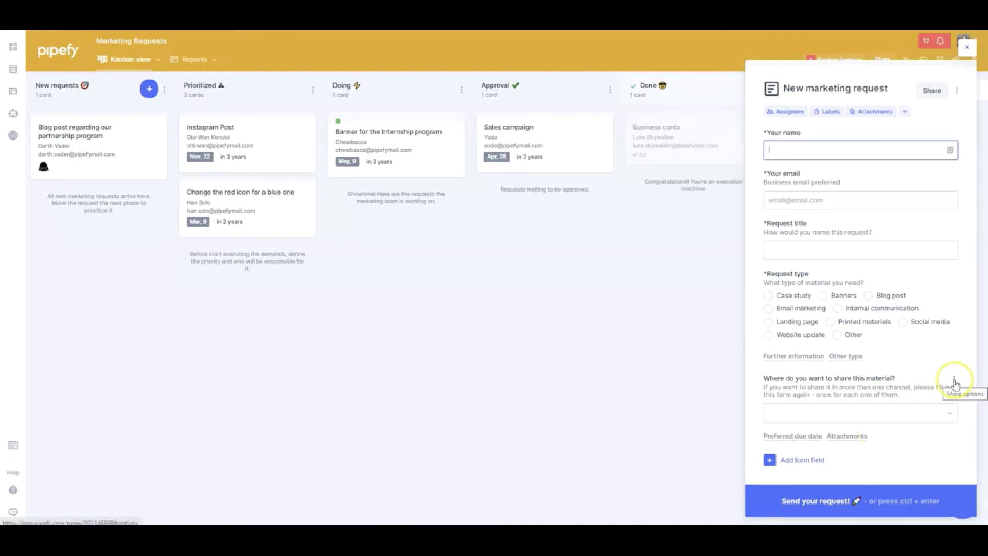
left_click(955, 382)
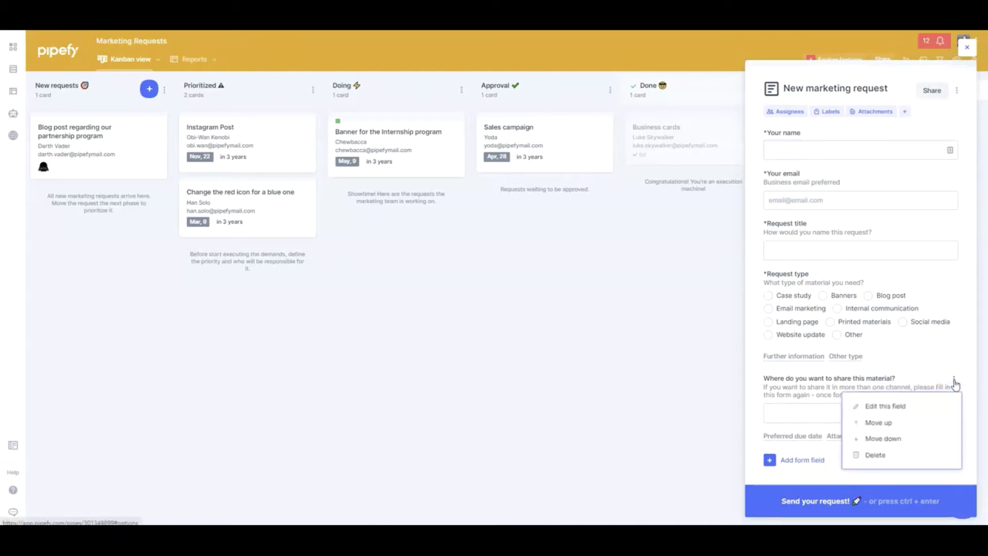
left_click(922, 410)
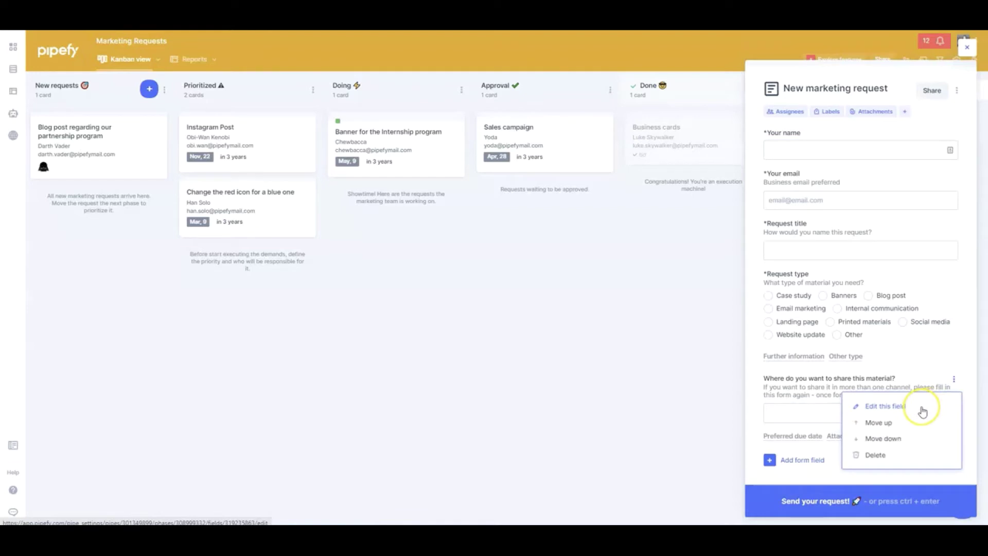
left_click(753, 389)
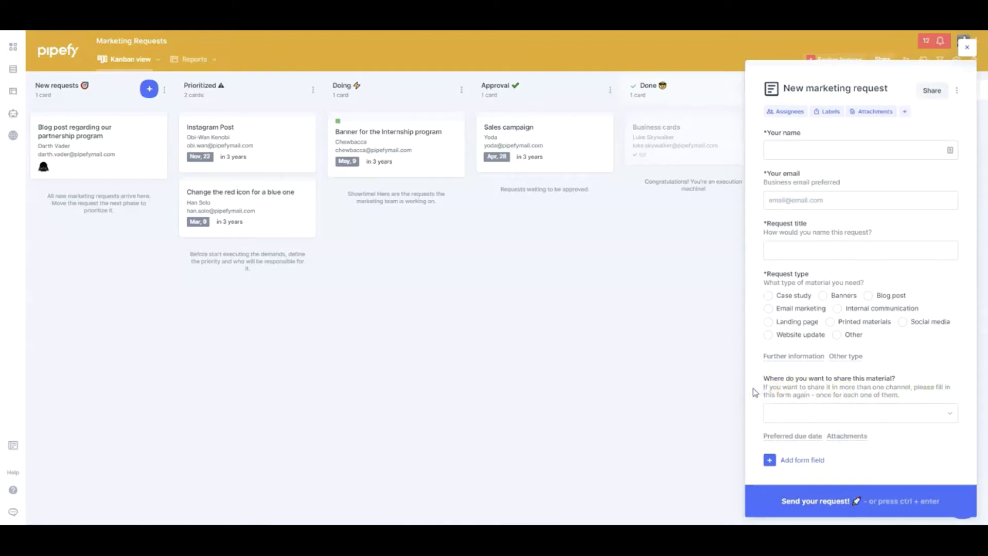
left_click(769, 460)
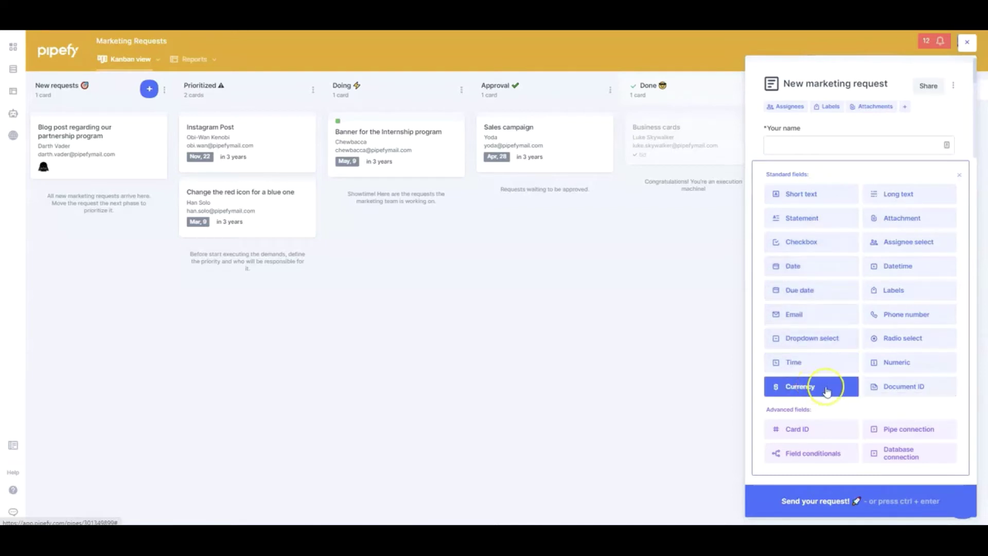
left_click(959, 175)
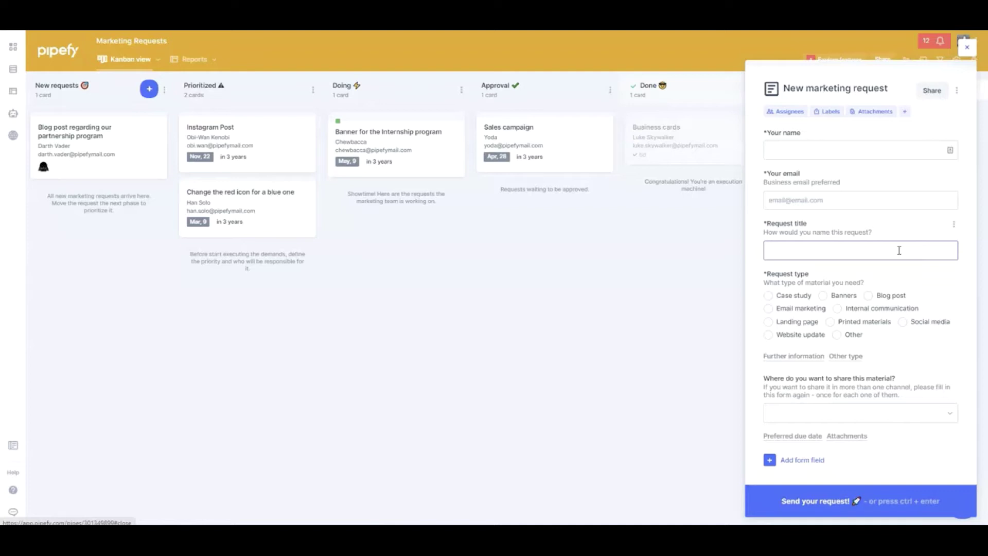
Step: Copy the pipe's Public Form URL from the Share options
left_click(926, 148)
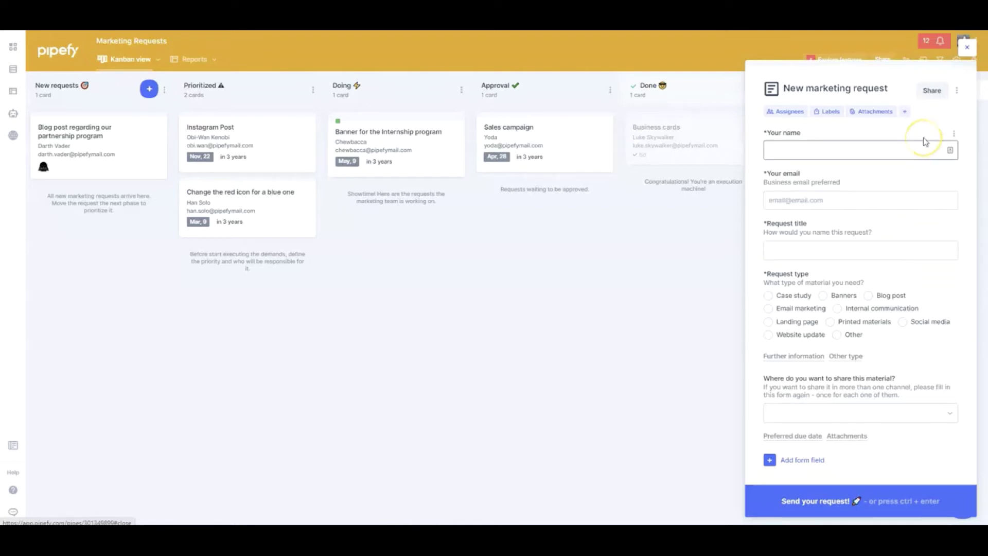
left_click(939, 101)
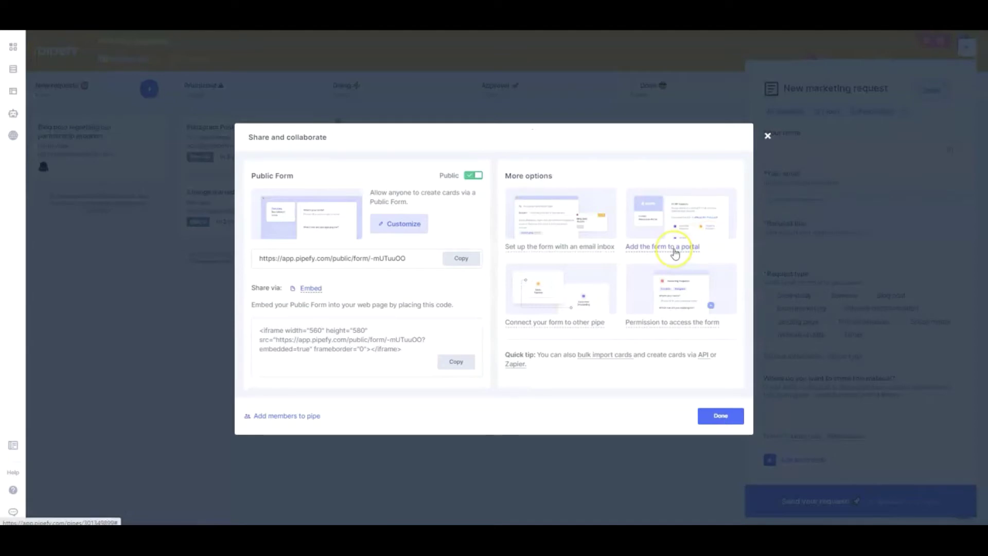
left_click(453, 266)
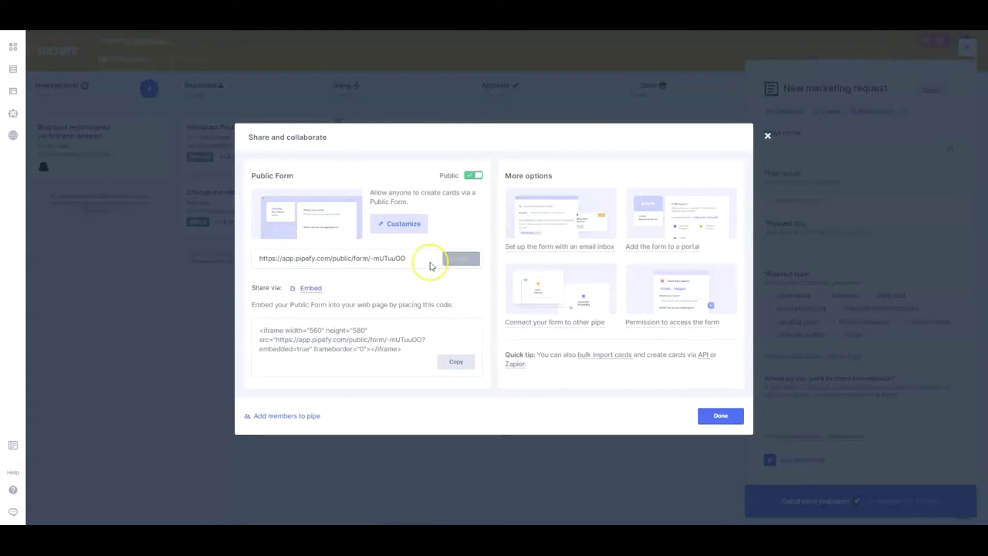
triple_click(399, 261)
left_click(461, 258)
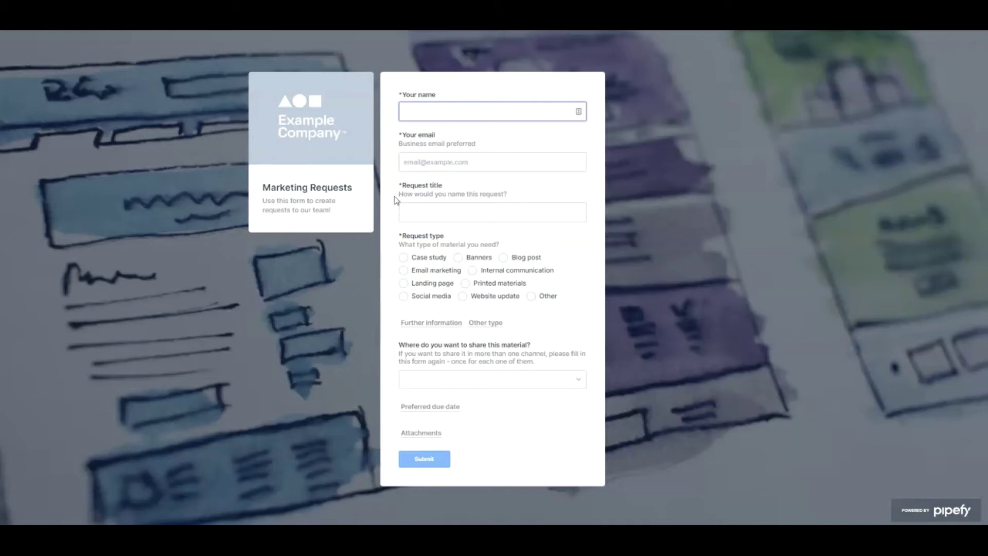
Step: Enter the requester's name and email and the title 'New email marketing for product annoucement'
left_click(435, 109)
type("Jar Jar Binks")
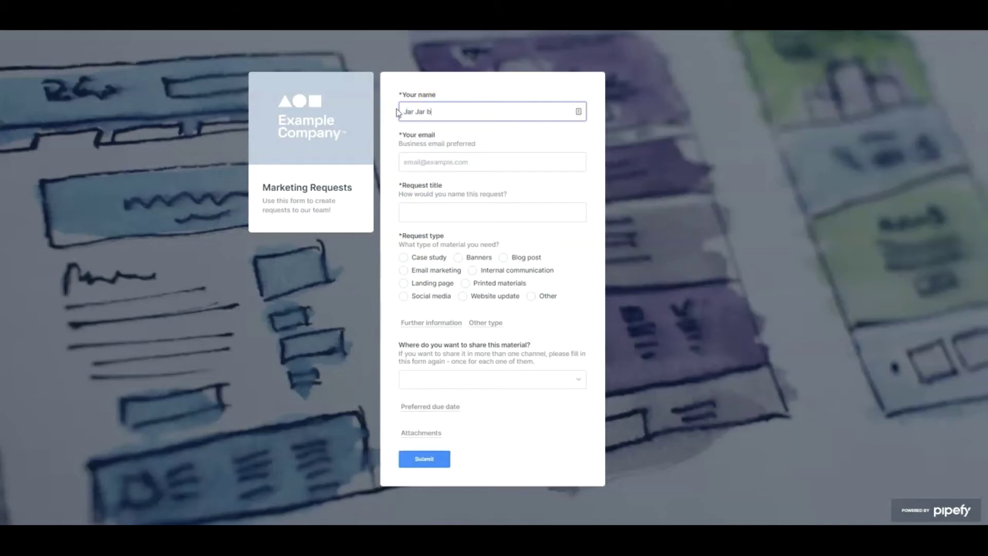
left_click_drag(444, 112, 286, 99)
type("Jar Jar Binks")
left_click(435, 162)
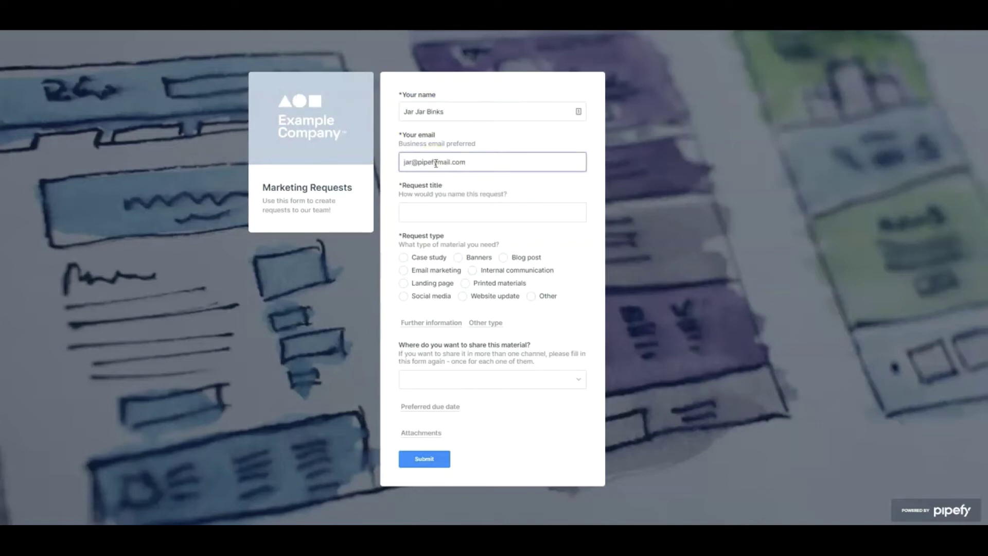
left_click(449, 212)
left_click(449, 212)
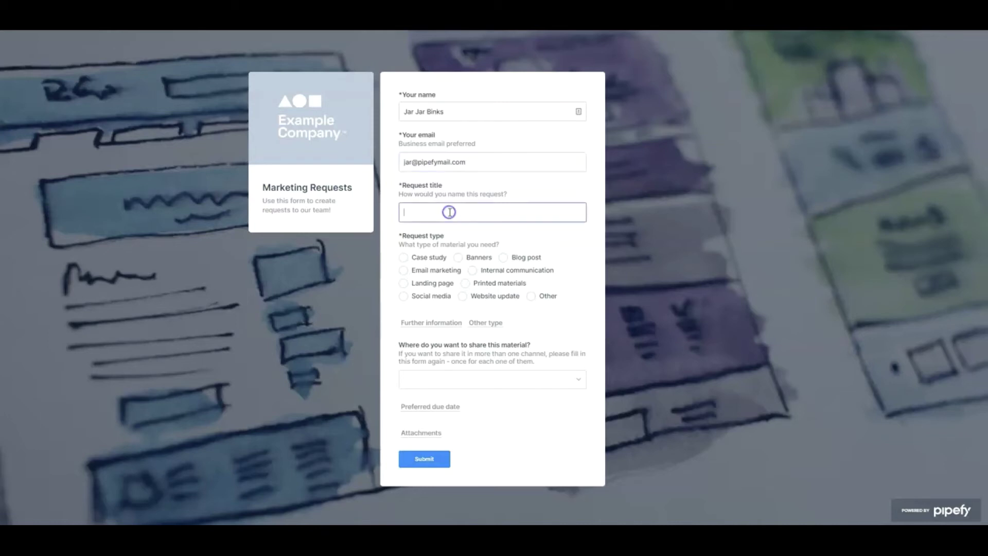
type("New email marketing for product annoucement")
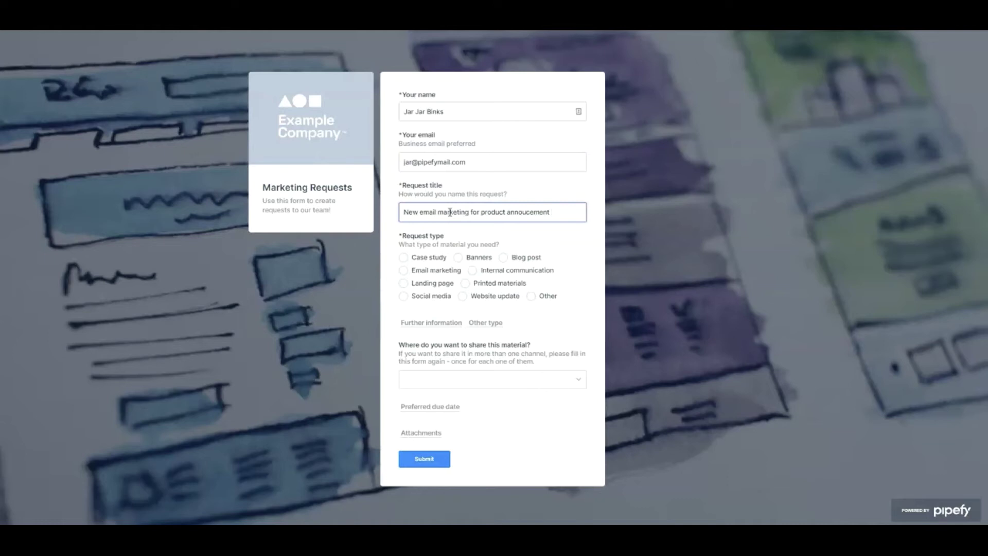
Step: Choose Internal communication and describe the new spaceship compartment announcement in Further information
left_click(472, 270)
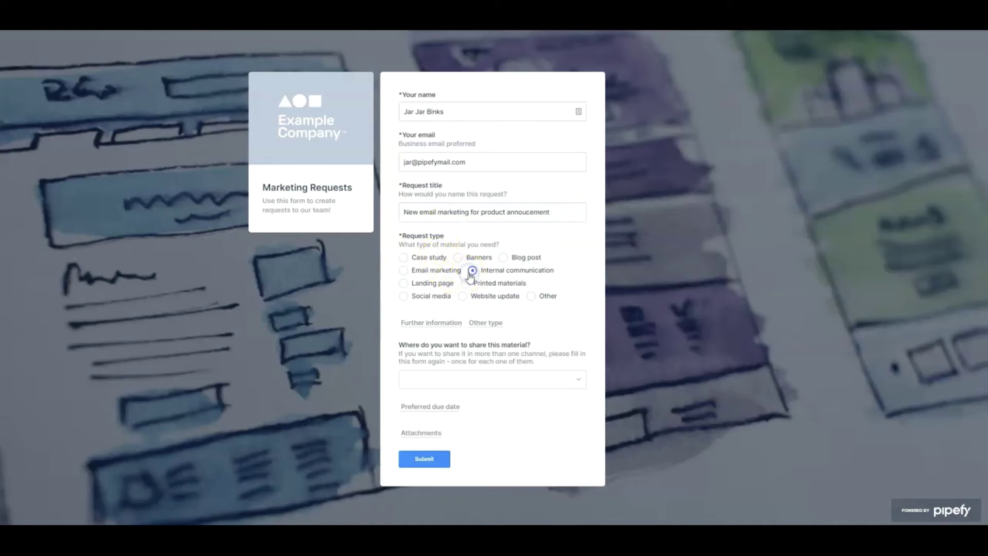
left_click(434, 323)
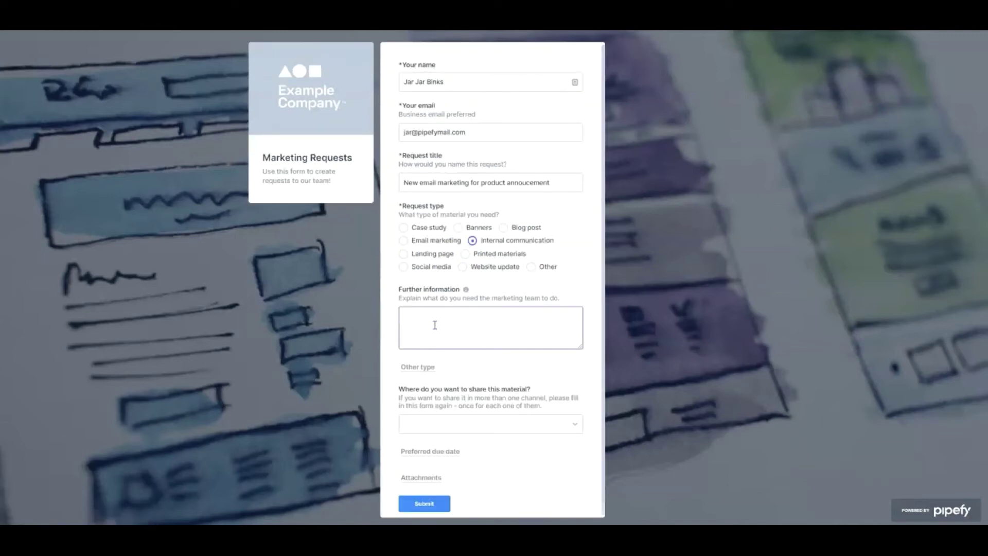
left_click(434, 329)
left_click(432, 340)
type("Create email marketing to announce the release of our new spacehsip")
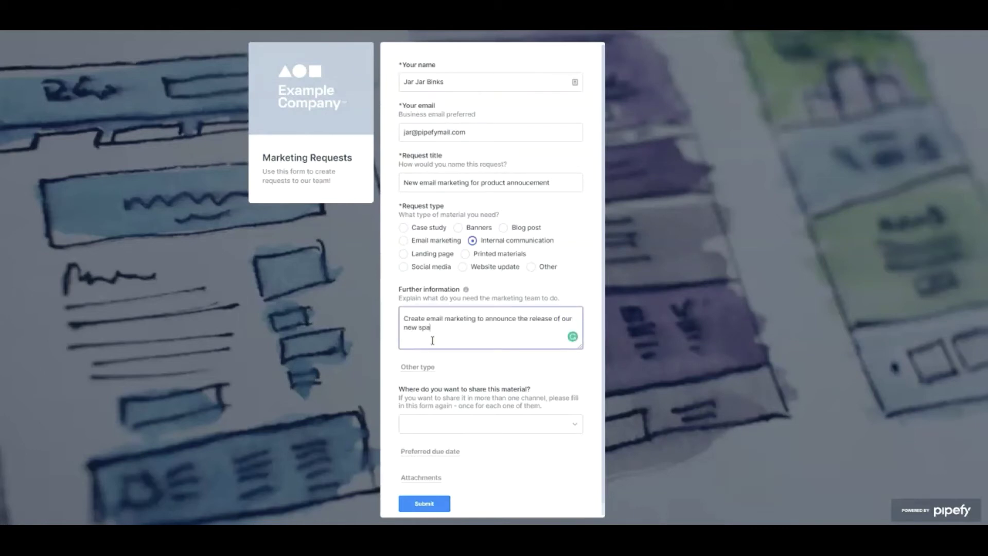
key("BackSpace")
key("BackSpace")
key("BackSpace")
key("BackSpace")
type("ship's compartment, which will incease people's")
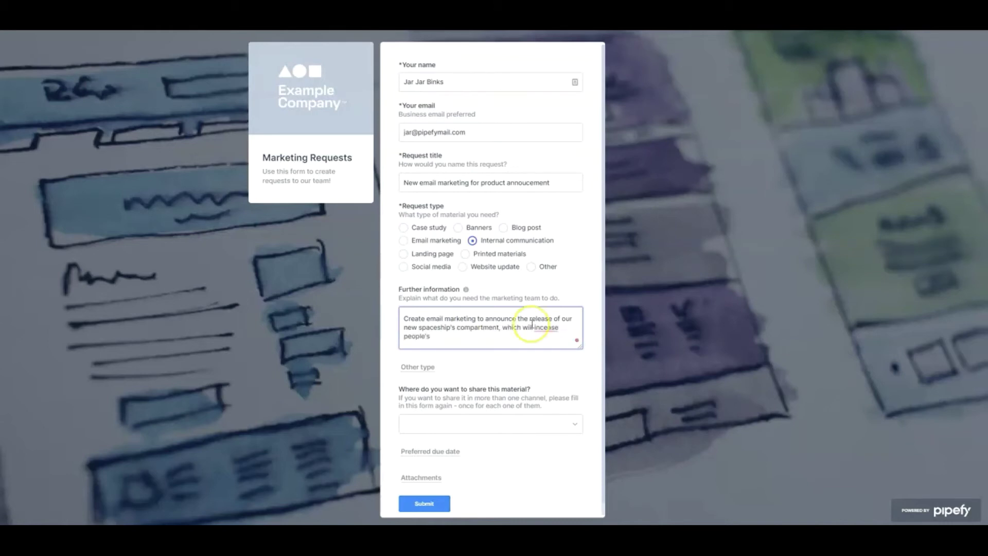
left_click(543, 344)
type("comfort and well-being")
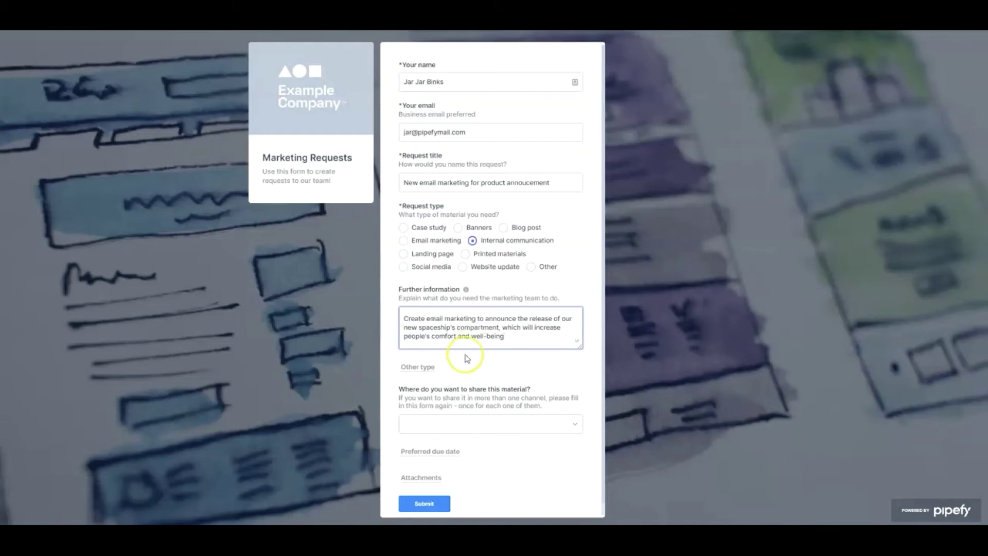
left_click(418, 367)
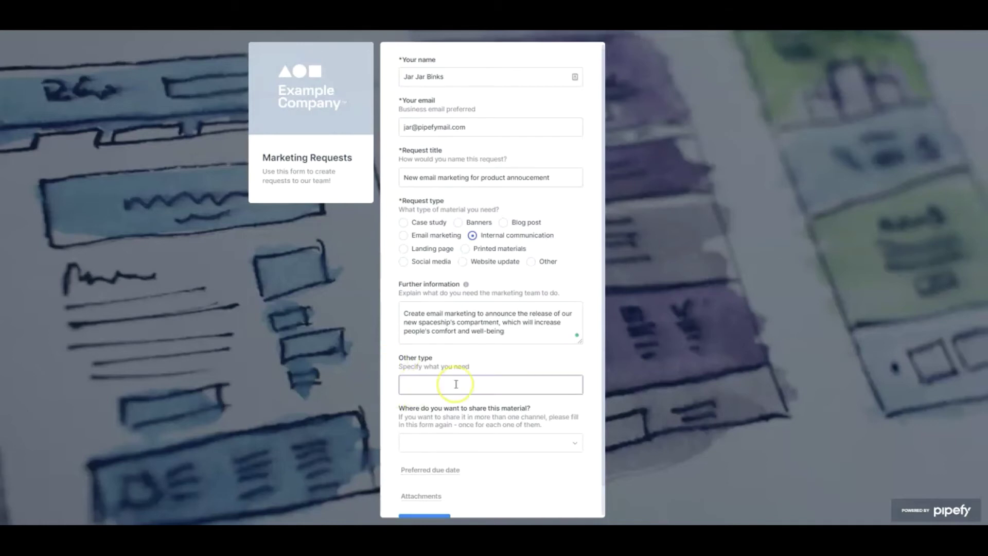
left_click(415, 406)
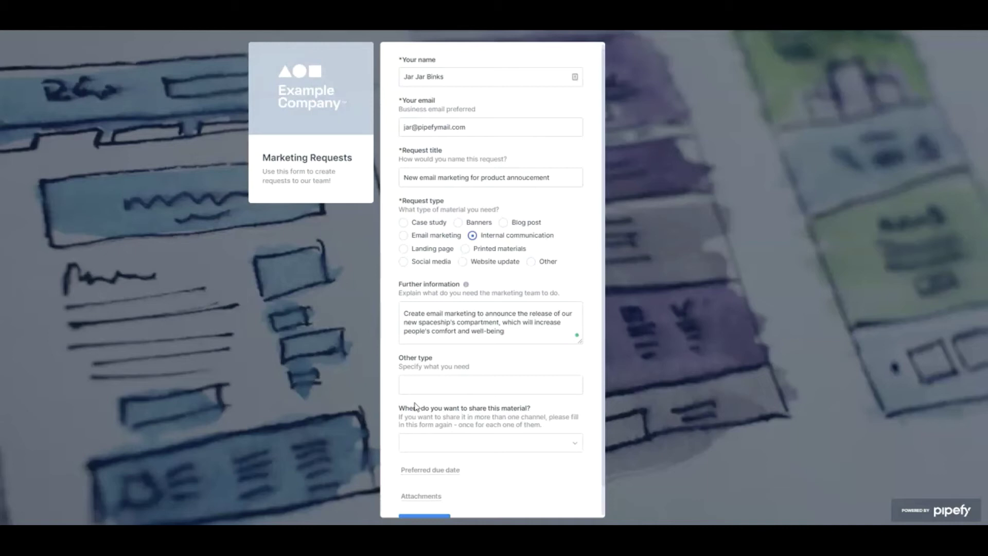
Step: Choose Email as the sharing channel and set the preferred due date to Jul 7
scroll(414, 406, "down", 1)
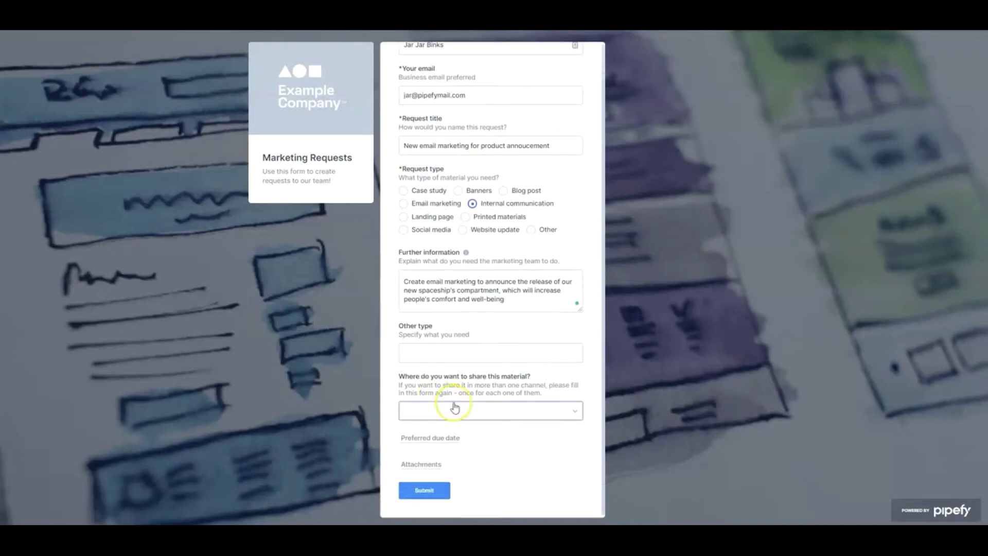
left_click(478, 412)
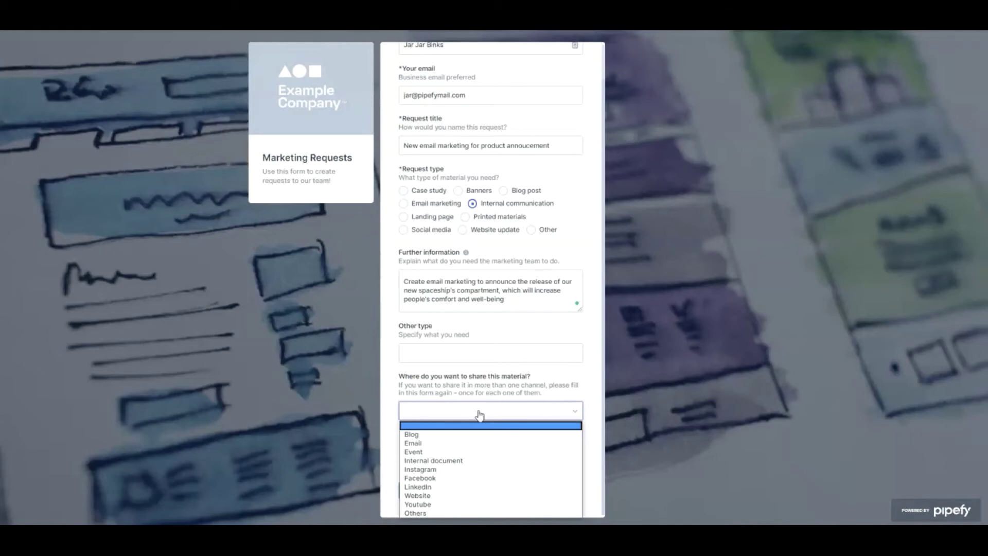
left_click(446, 442)
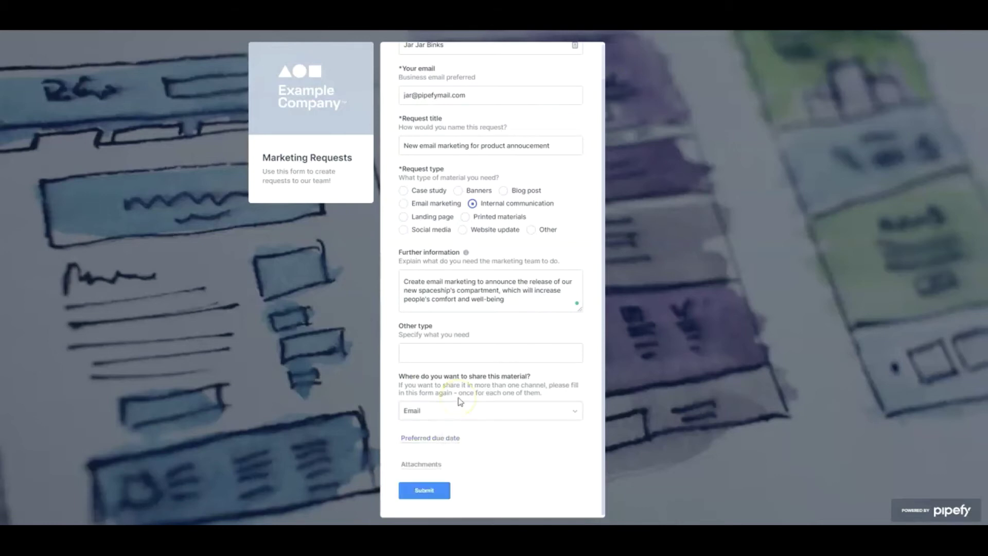
left_click(436, 441)
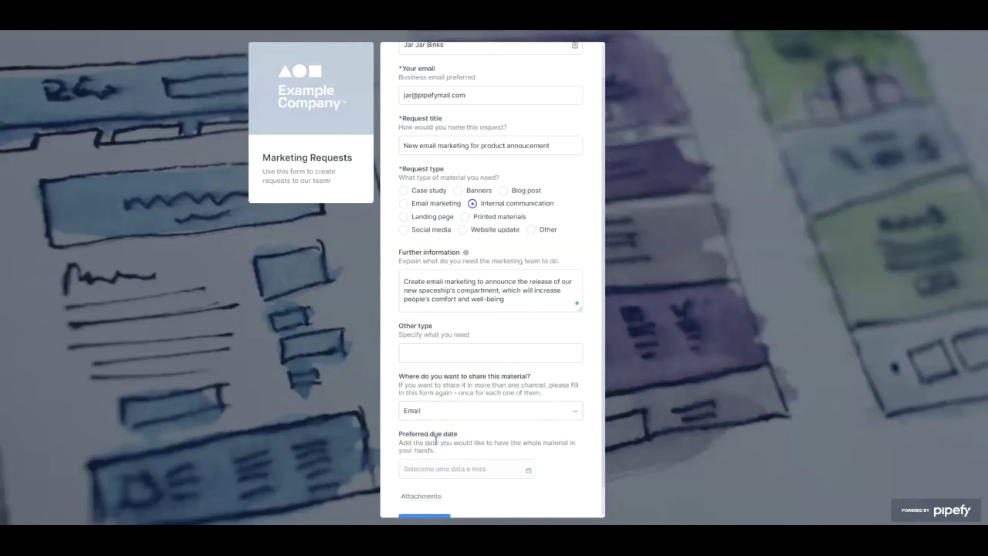
left_click(437, 469)
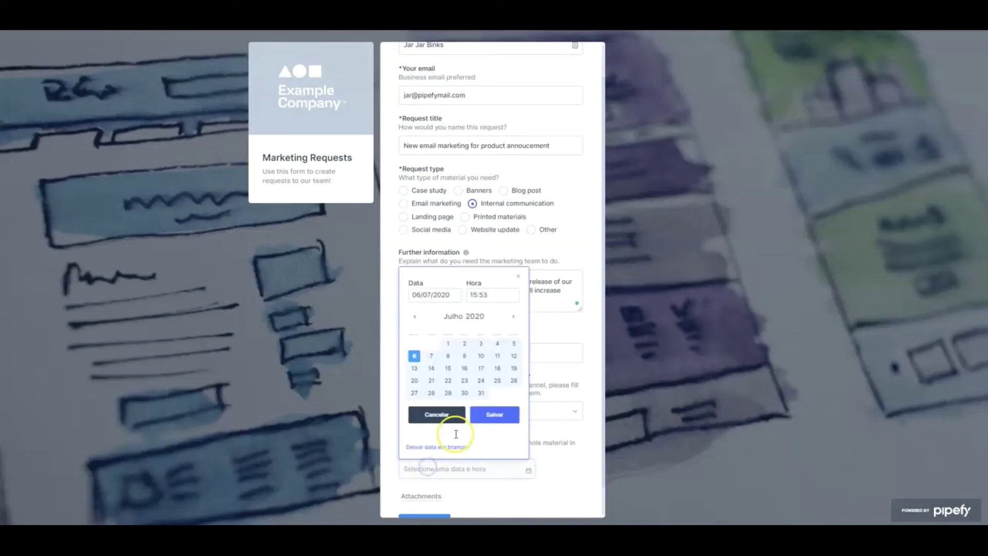
left_click(430, 359)
left_click(488, 414)
Step: Attach Attachment-Example.pdf and submit the marketing request form
scroll(489, 415, "down", 1)
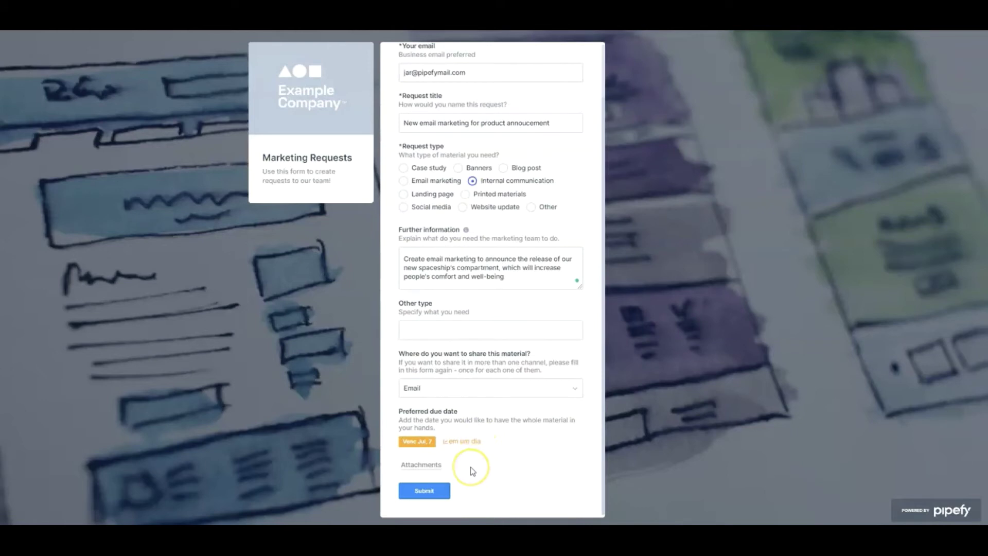
left_click(417, 466)
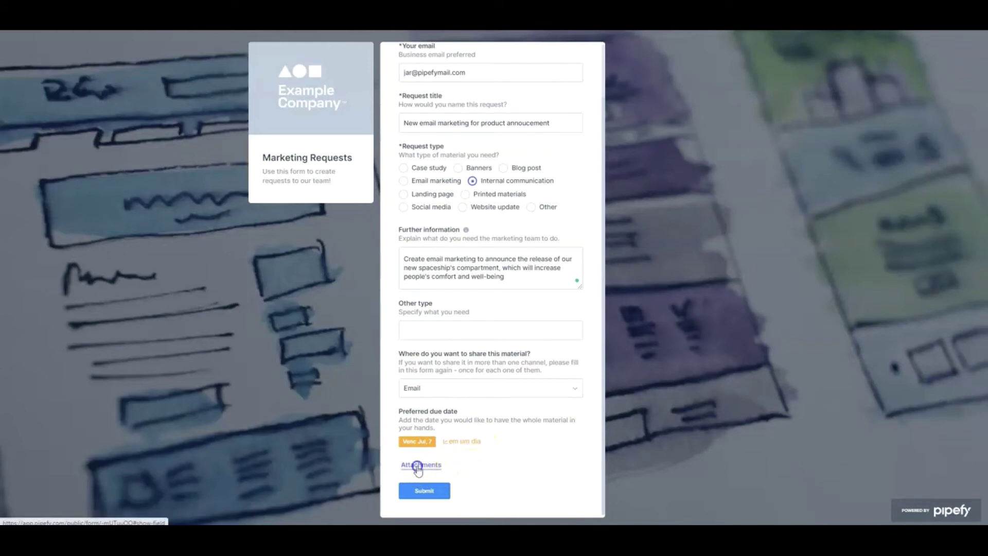
double_click(106, 177)
scroll(419, 344, "down", 2)
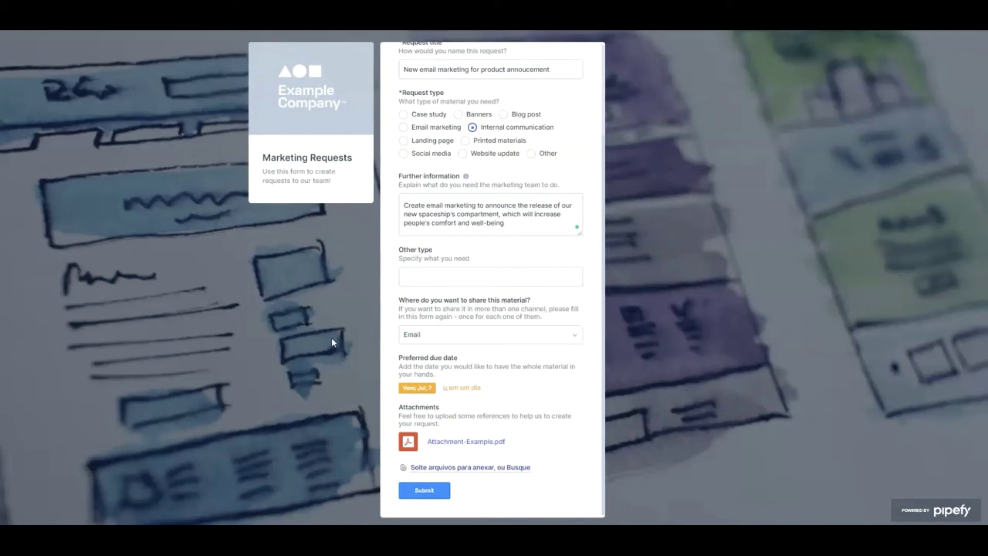
left_click(433, 490)
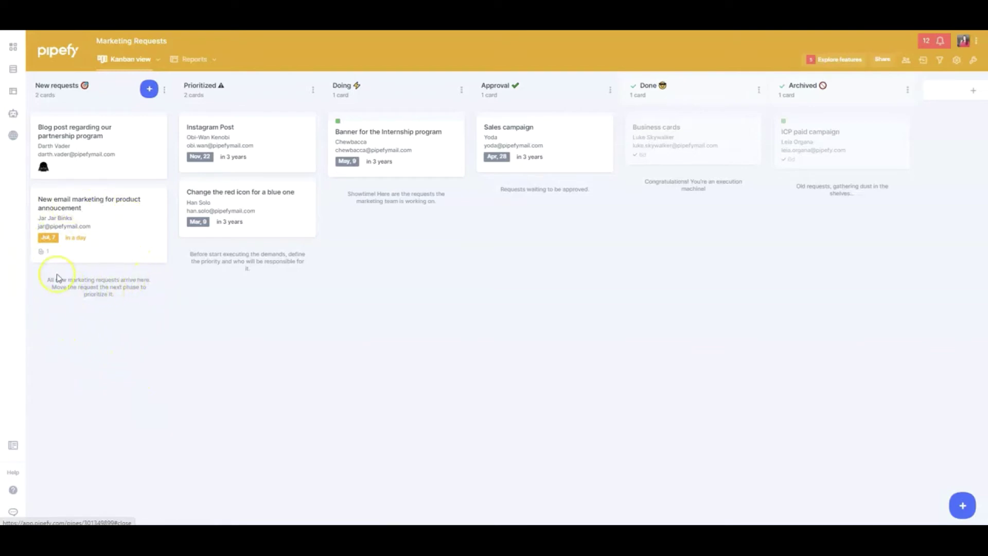
Step: Open the 'New email marketing for product annoucement' card on the Kanban board
left_click(60, 254)
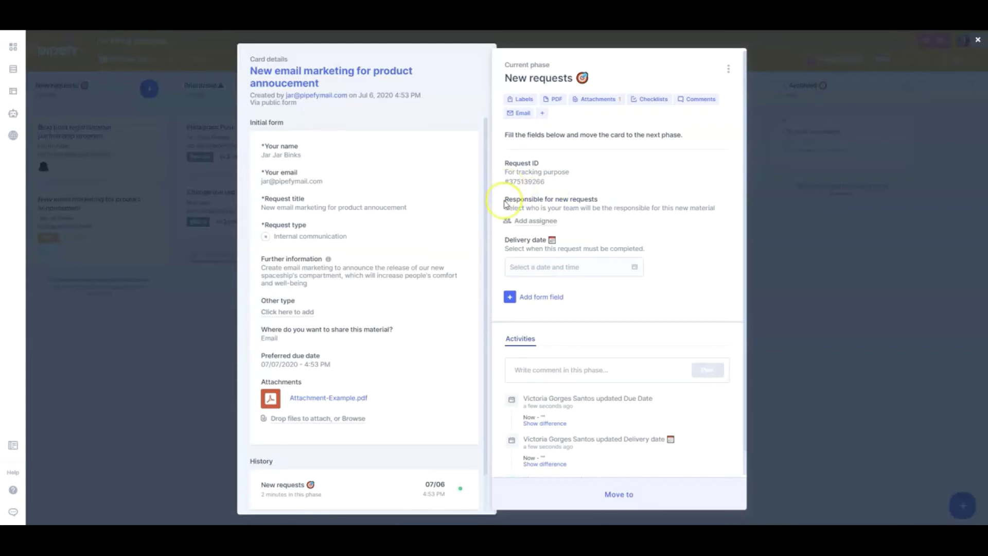
Step: Assign a team member as responsible for the request
left_click(534, 226)
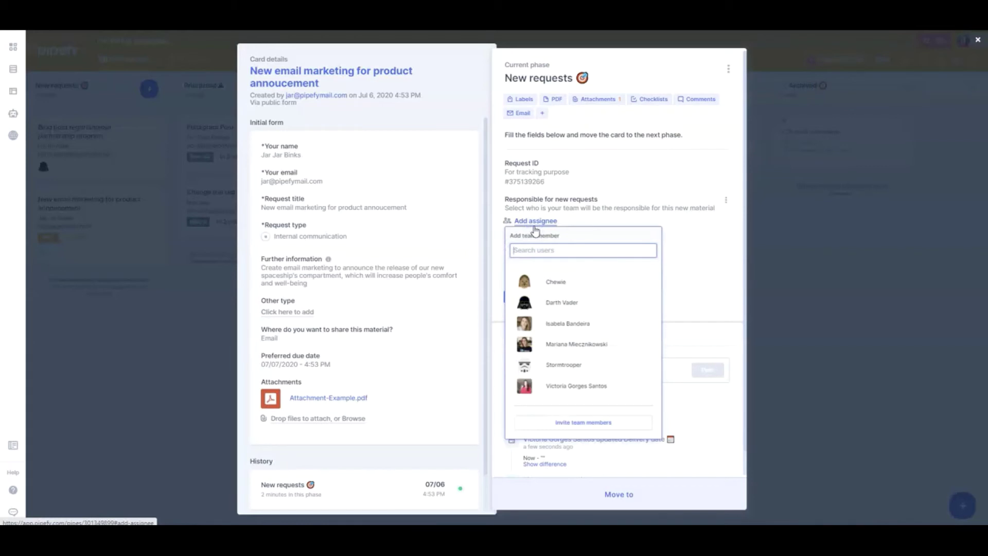
left_click(546, 282)
left_click(687, 255)
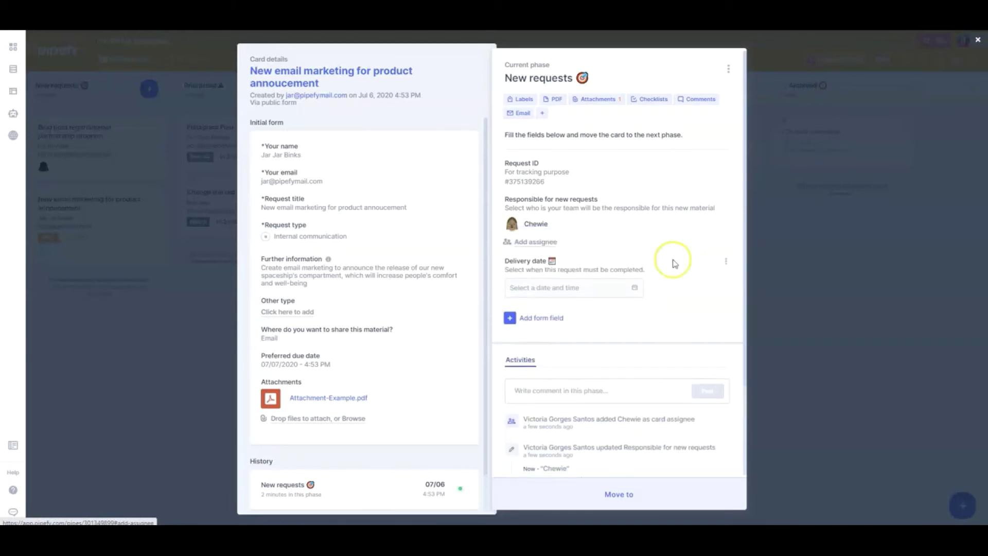
Step: Save a Jul 7 delivery date and move the card to Prioritized
left_click(587, 292)
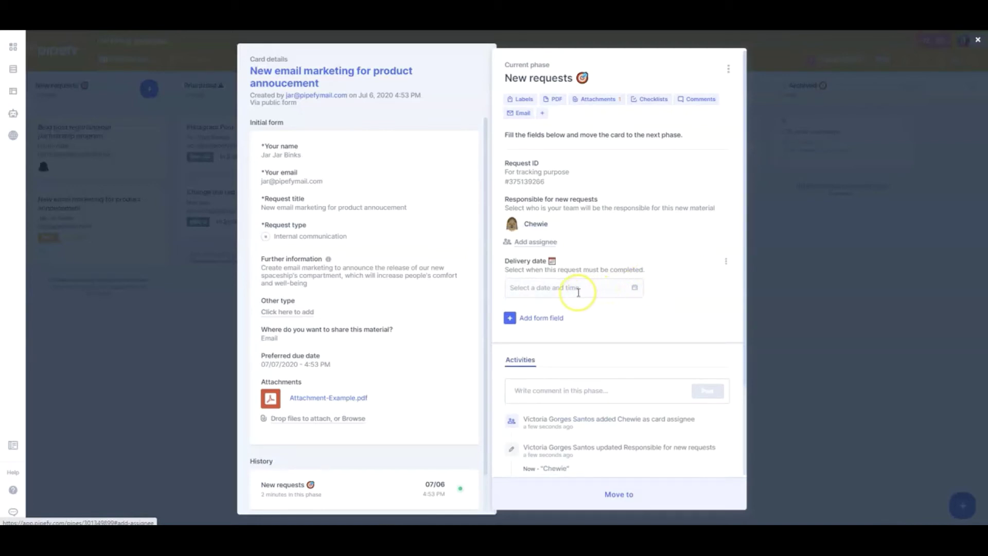
left_click(560, 289)
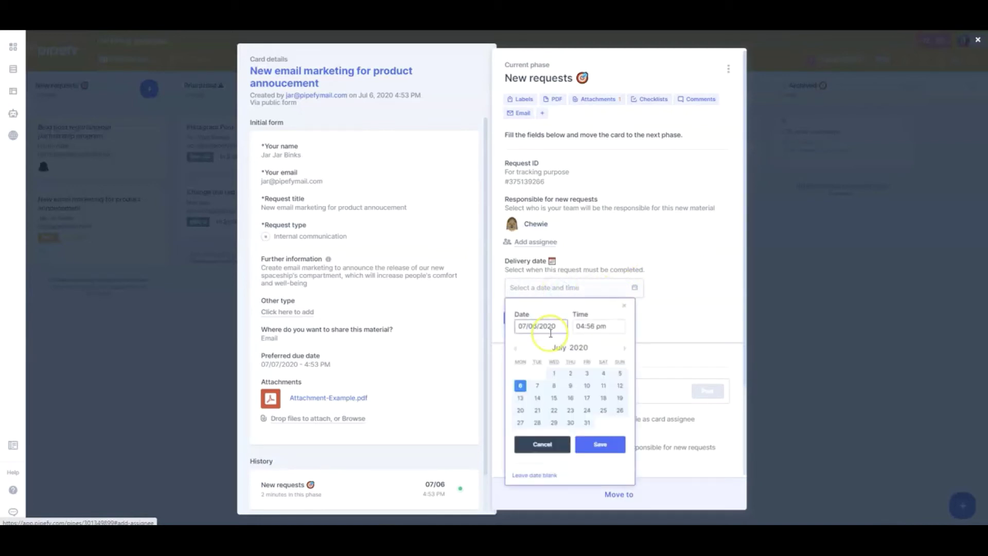
left_click(538, 387)
left_click(595, 443)
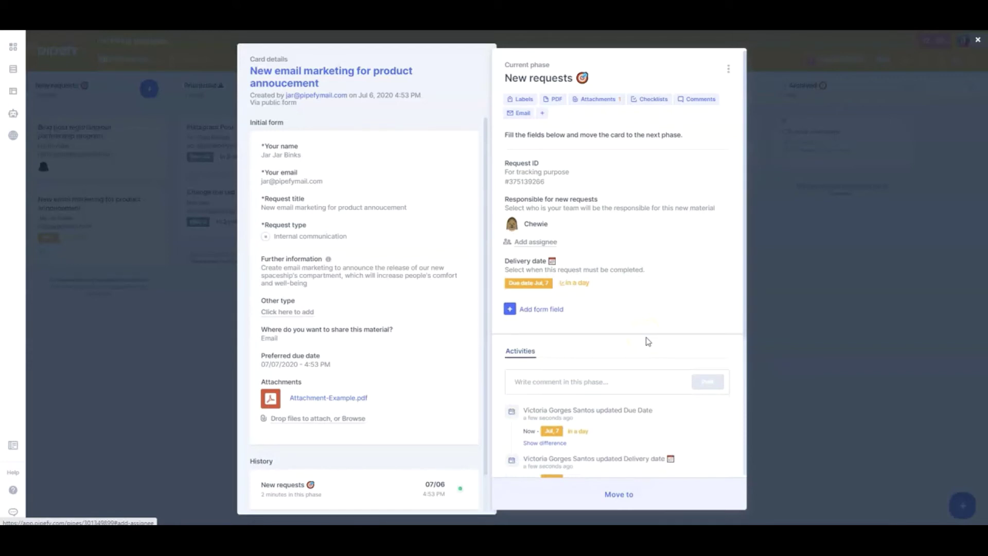
left_click(604, 491)
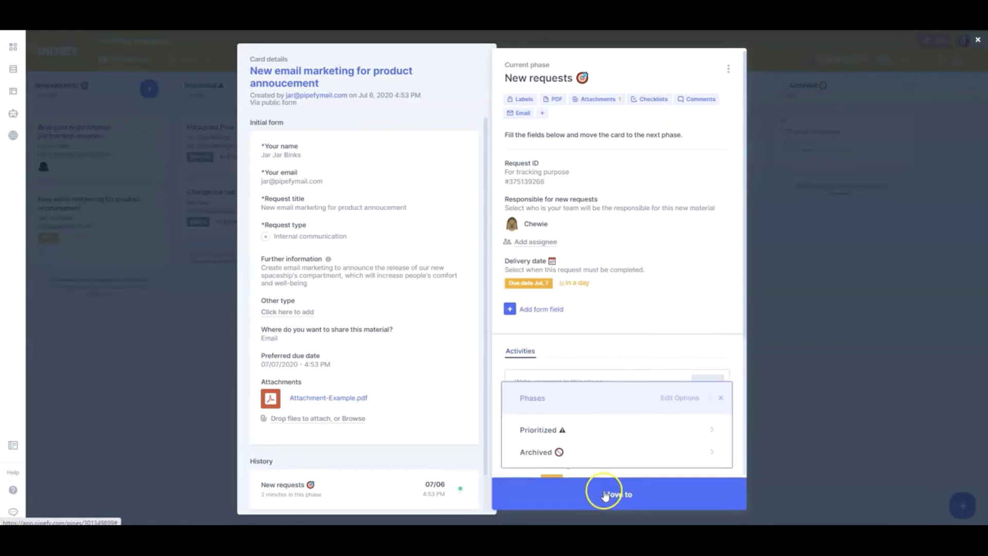
left_click(582, 429)
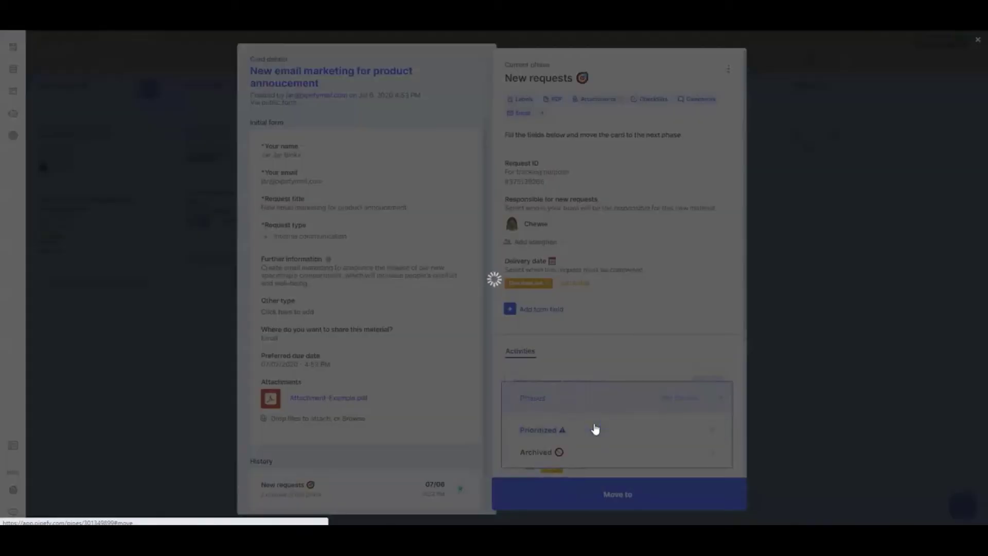
Step: Label the reopened card Top Priority and move it to the Doing phase
left_click(274, 322)
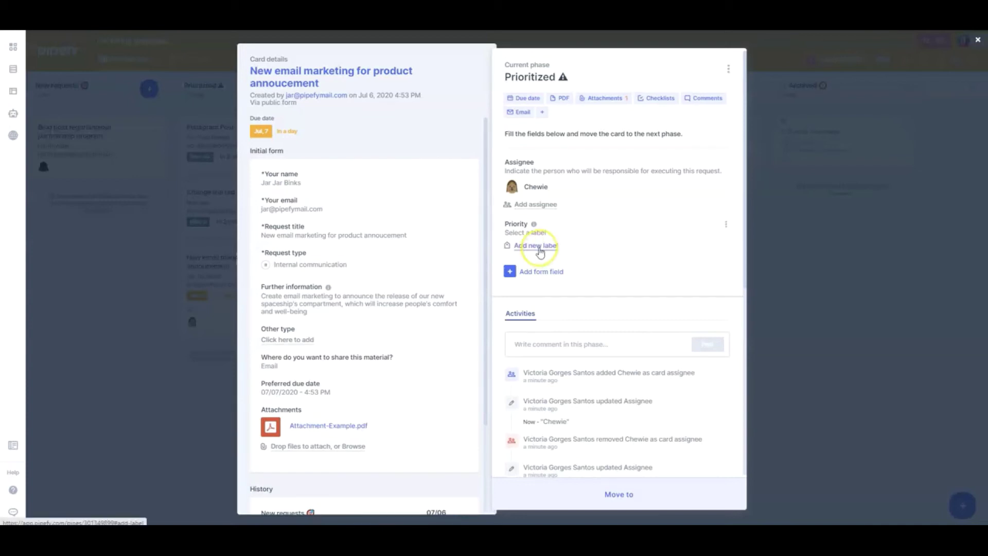
left_click(539, 247)
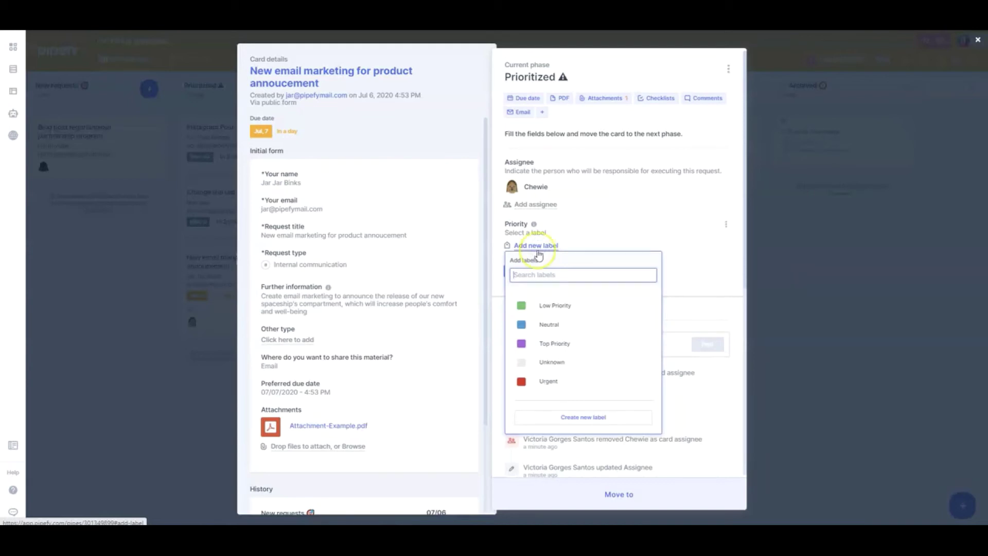
left_click(554, 343)
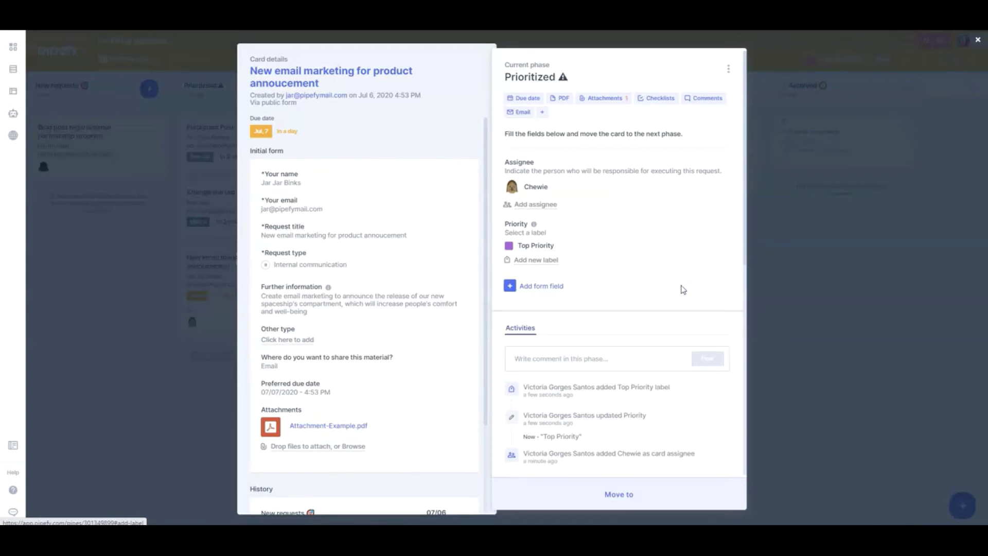
left_click(651, 500)
left_click(602, 433)
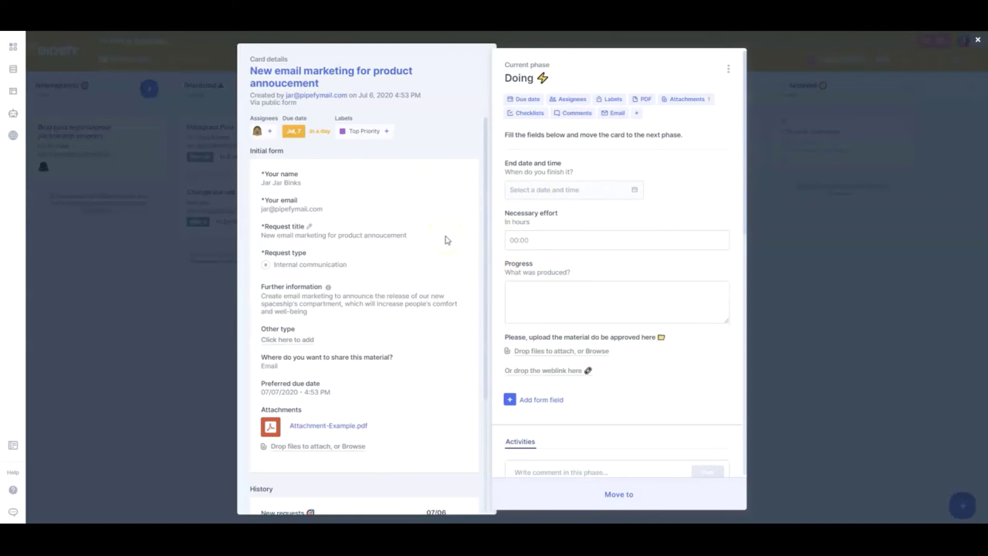
Step: Set end date 07/07/2020 5:09 PM, effort 08:00, and paste the progress note
left_click(560, 188)
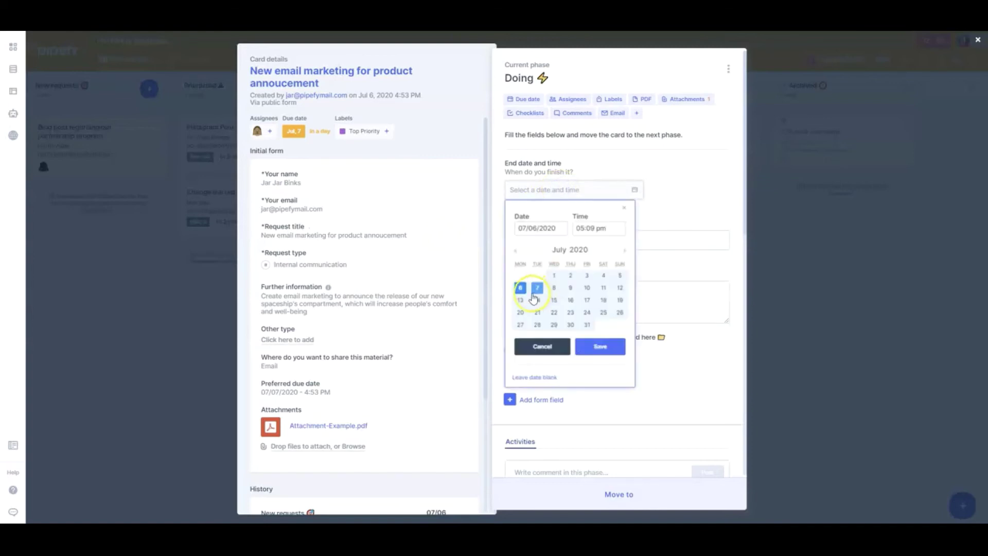
left_click(608, 354)
left_click(549, 292)
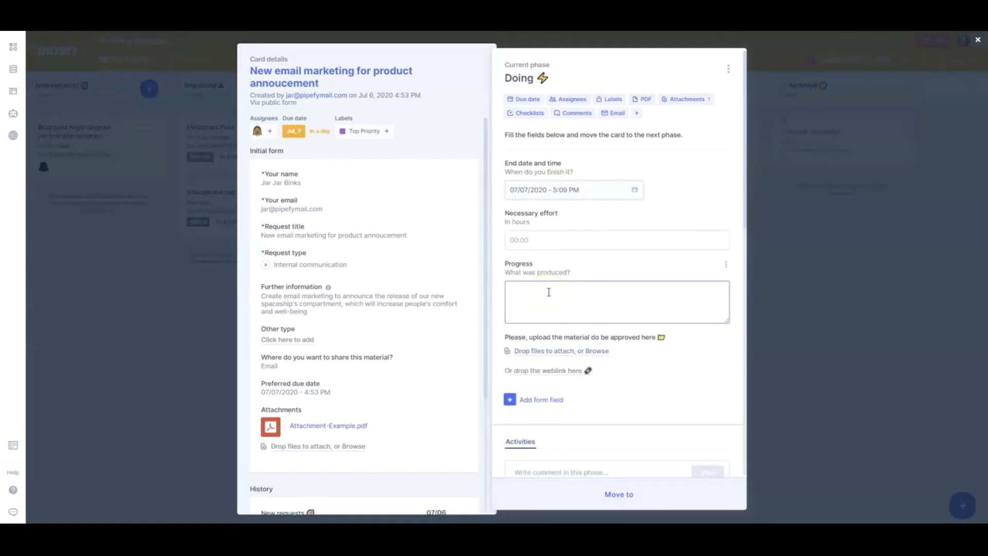
left_click(538, 239)
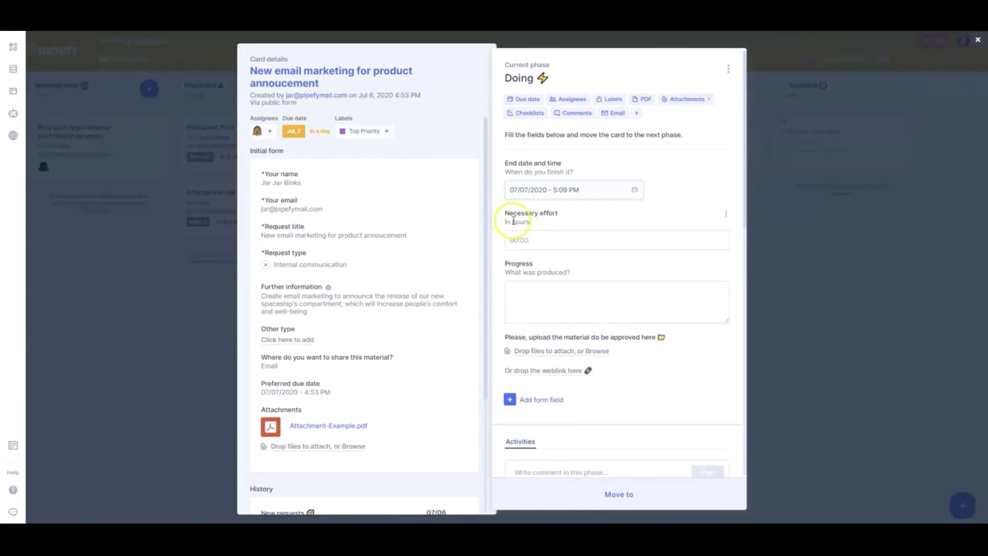
left_click(512, 238)
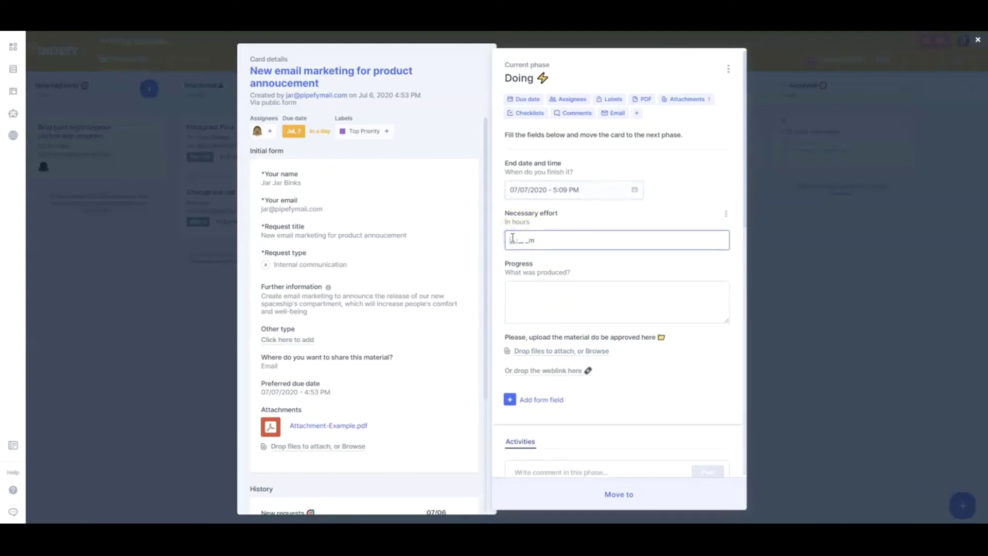
type("0800a")
left_click(531, 311)
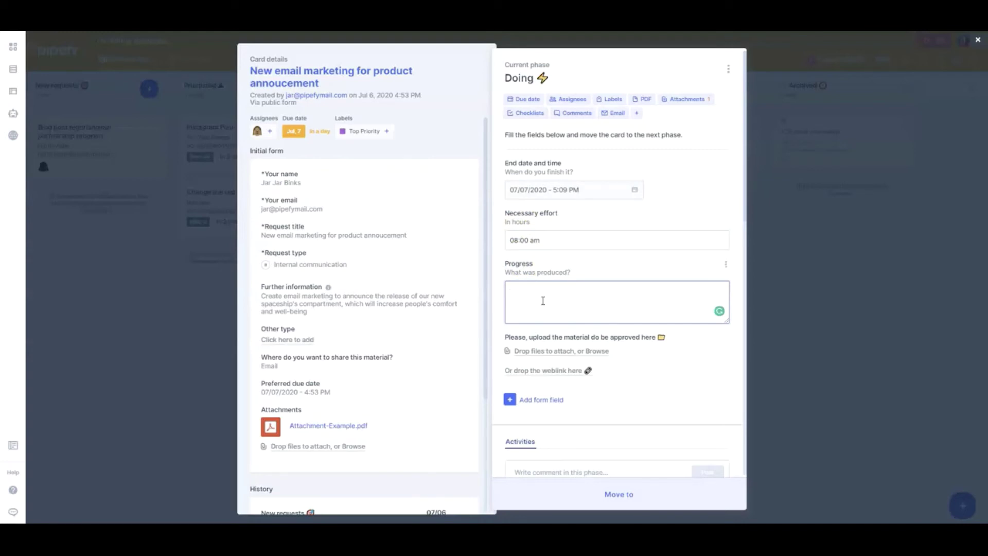
type("We created two different copies for the email marketing and a static blue banner for the content")
Step: Upload Attachment-Example.pdf as the material for approval
left_click(620, 303)
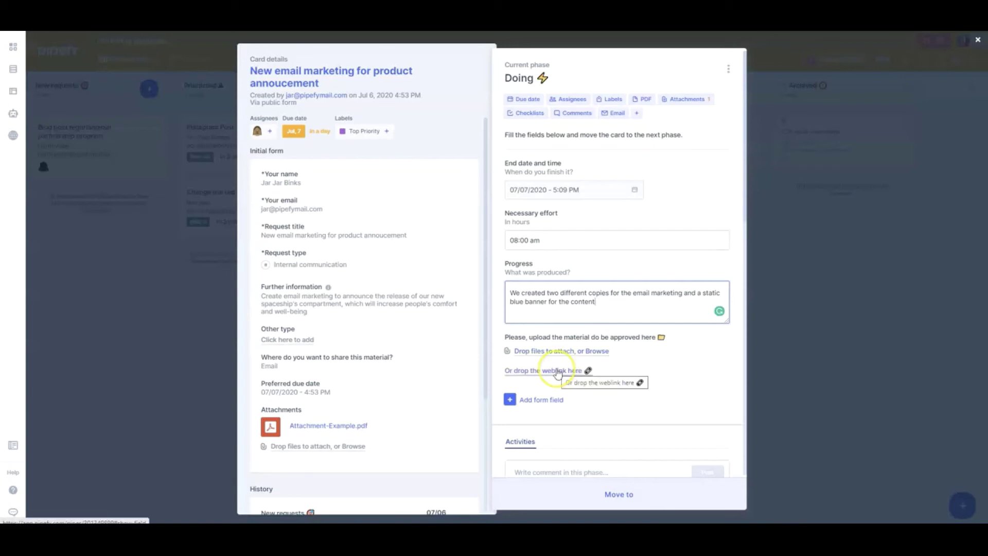
left_click(580, 350)
double_click(123, 163)
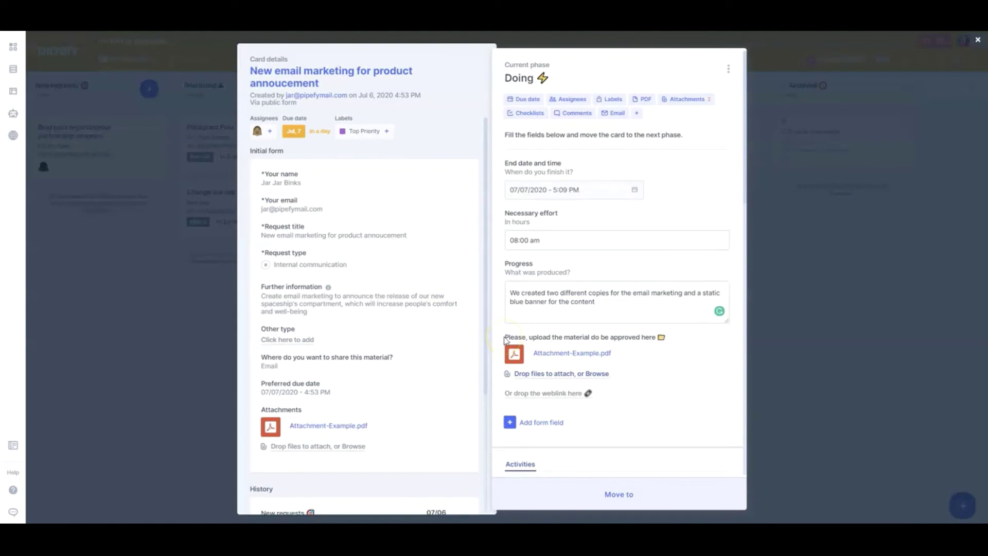
left_click(563, 491)
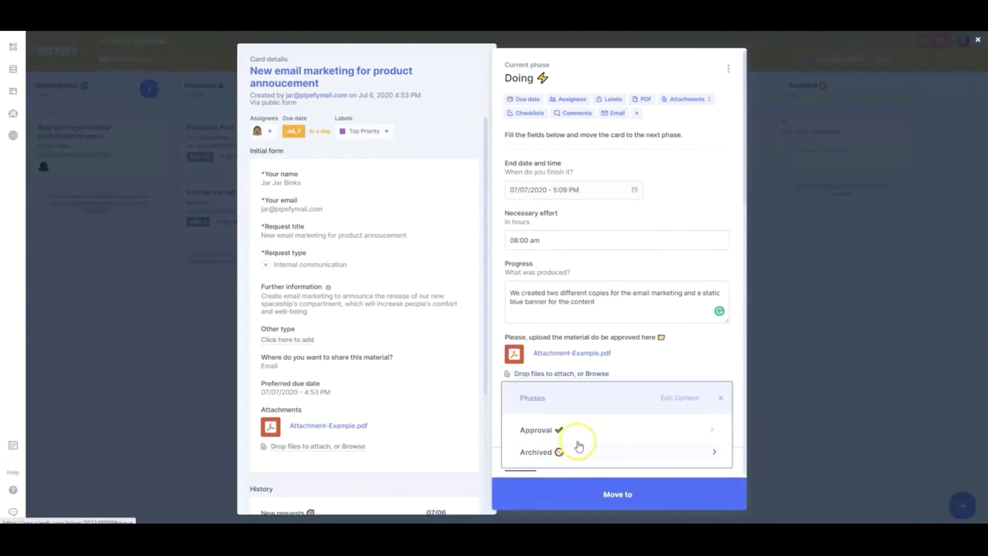
Step: Move the card to Approval and assign the user responsible for approval
left_click(589, 430)
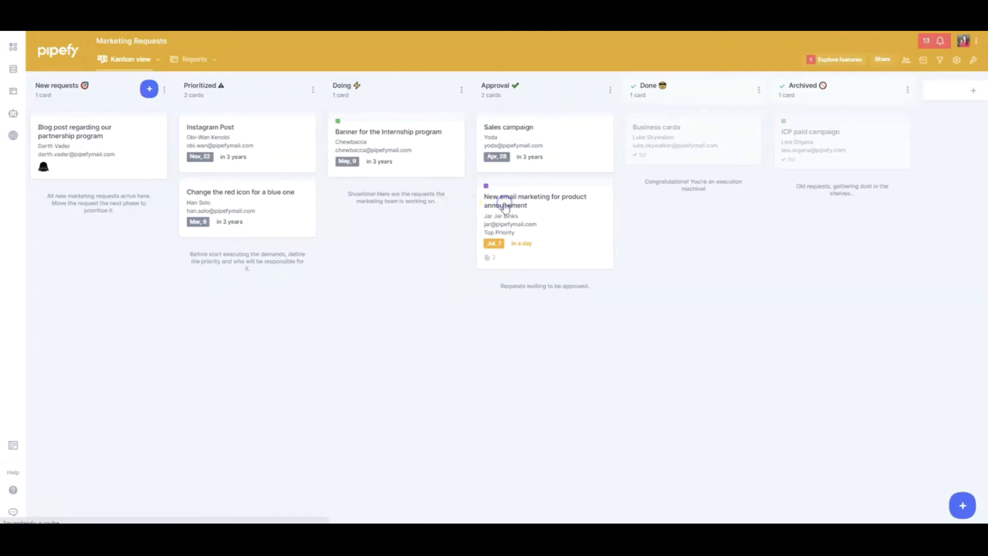
left_click(505, 206)
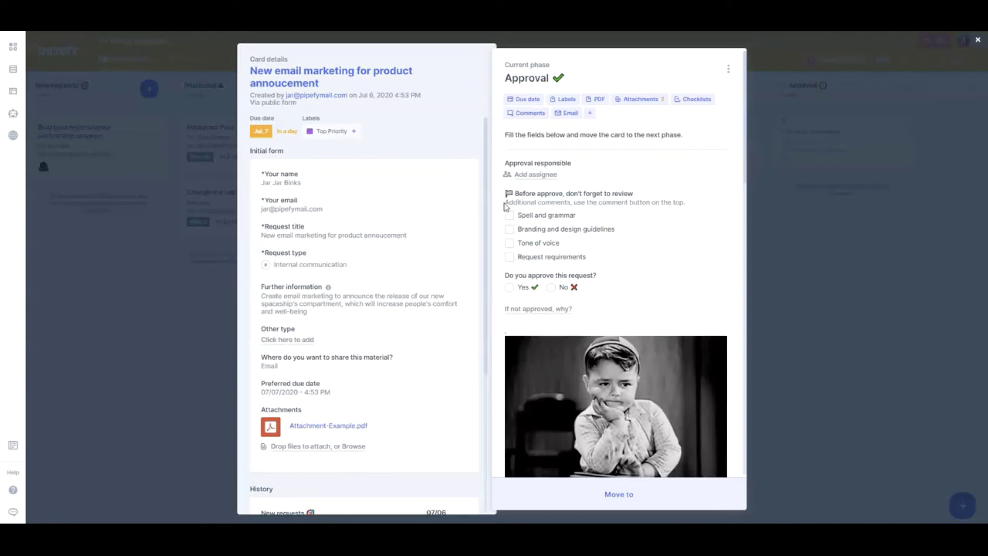
left_click(535, 174)
left_click(556, 256)
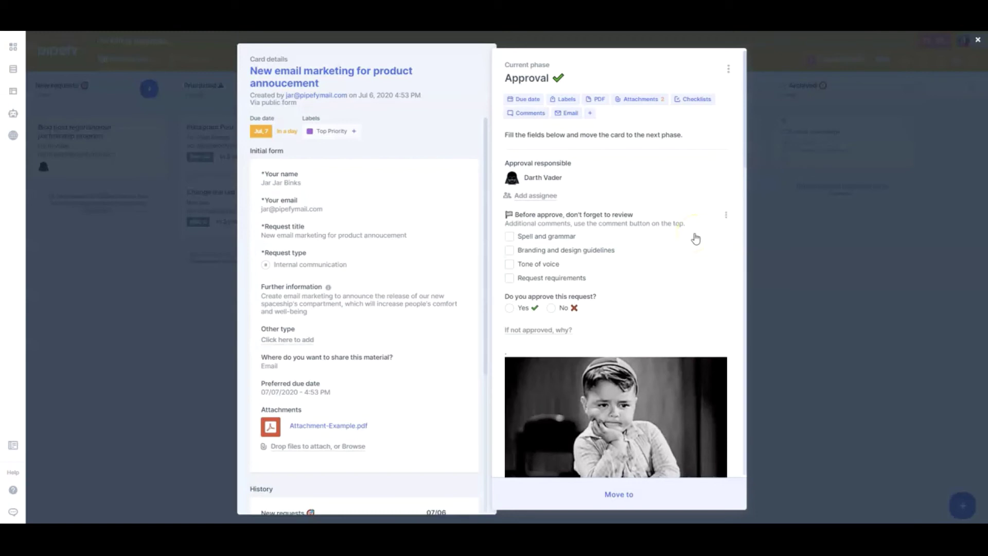
Step: Edit the review checklist to add 'The banner is in proper scale' as option five and save
left_click(725, 215)
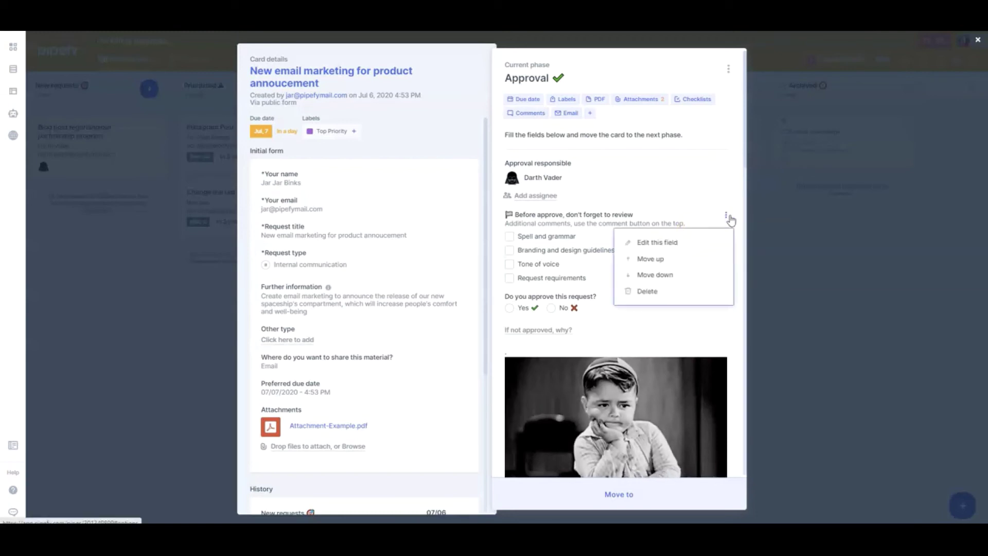
left_click(667, 247)
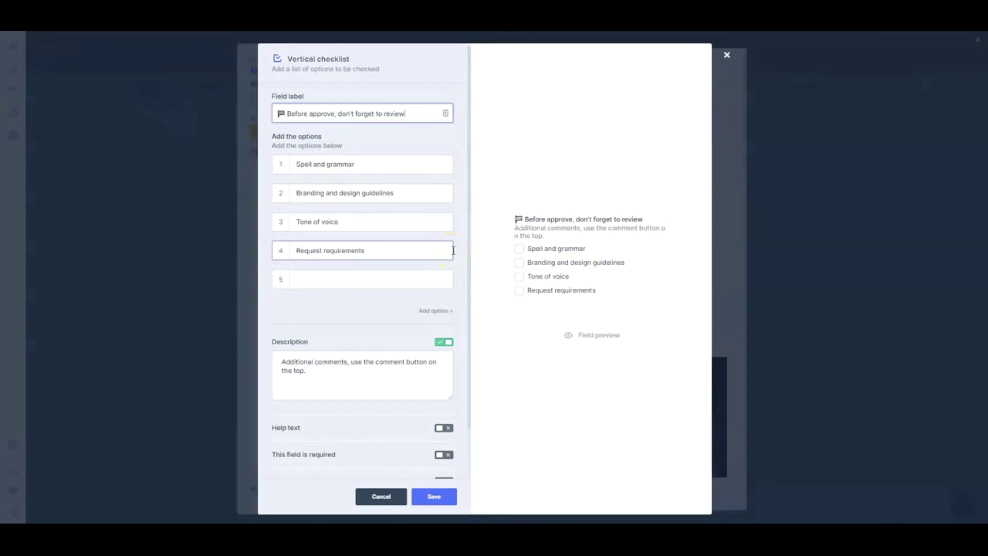
left_click(376, 288)
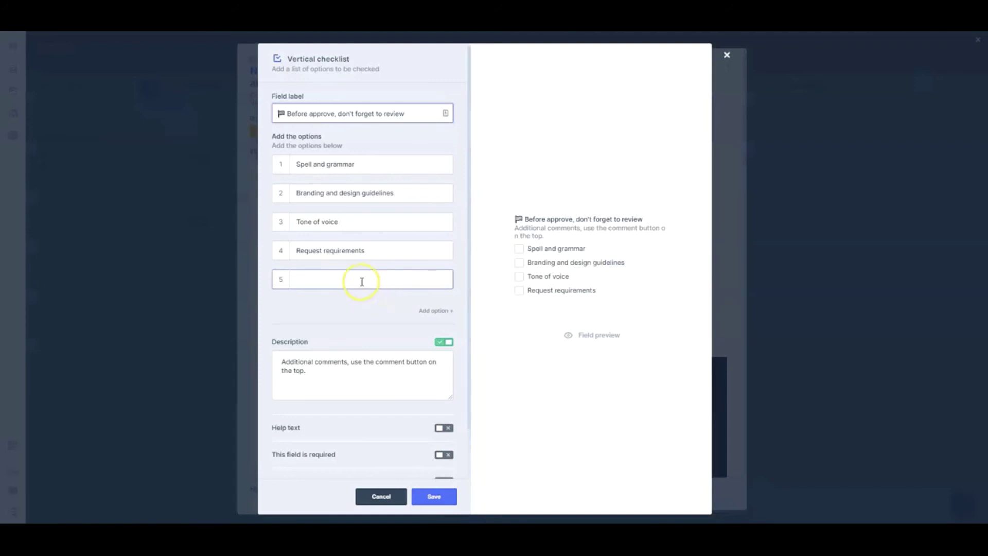
left_click(345, 282)
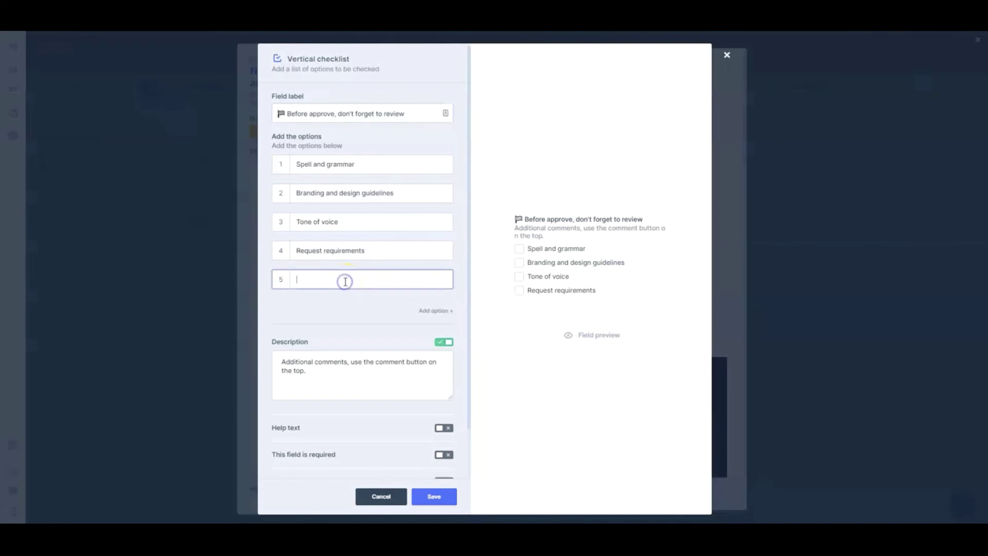
type("The banner")
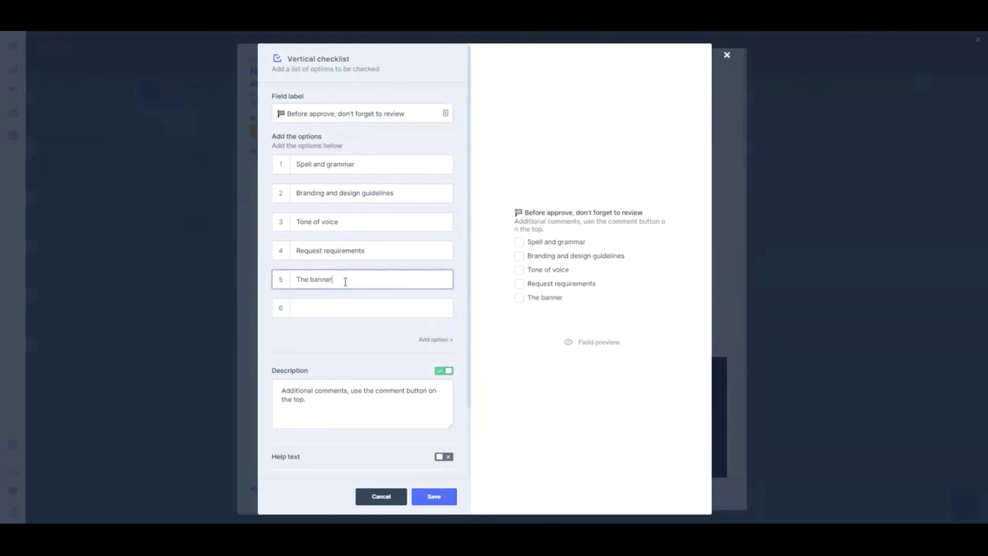
type(" is in proper scale")
left_click(432, 495)
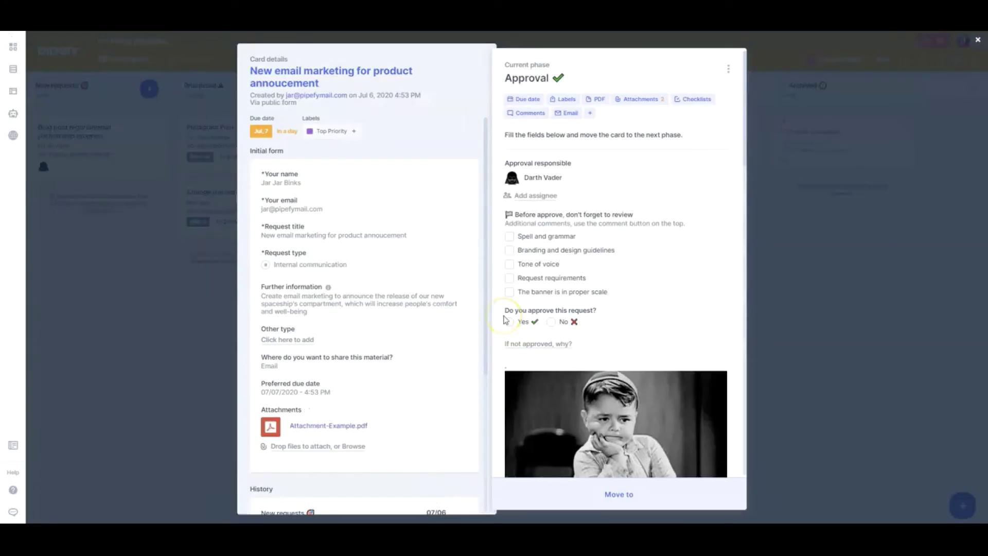
Step: Tick all five review checklist items, from Spell and grammar to banner scale
left_click(509, 236)
left_click(509, 250)
left_click(508, 264)
left_click(509, 278)
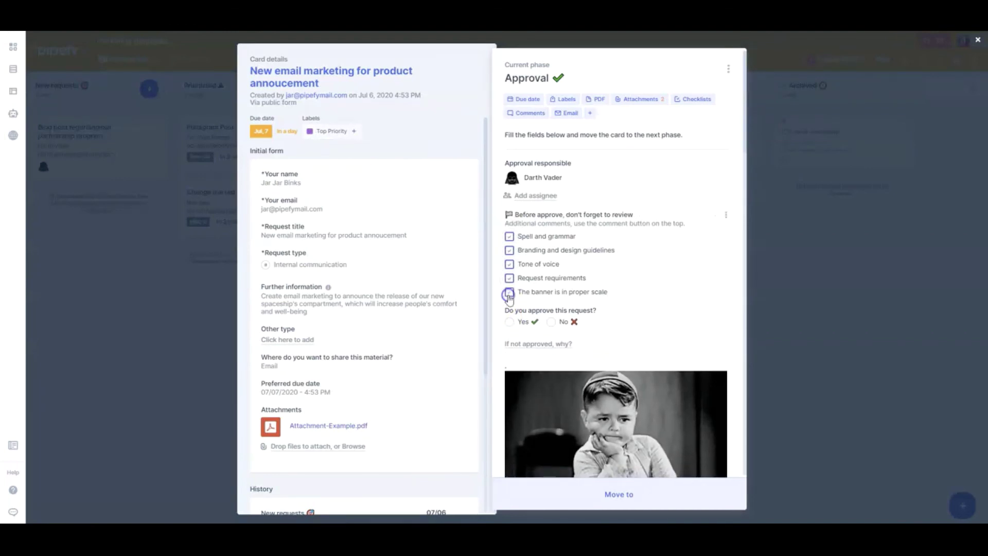
left_click(509, 291)
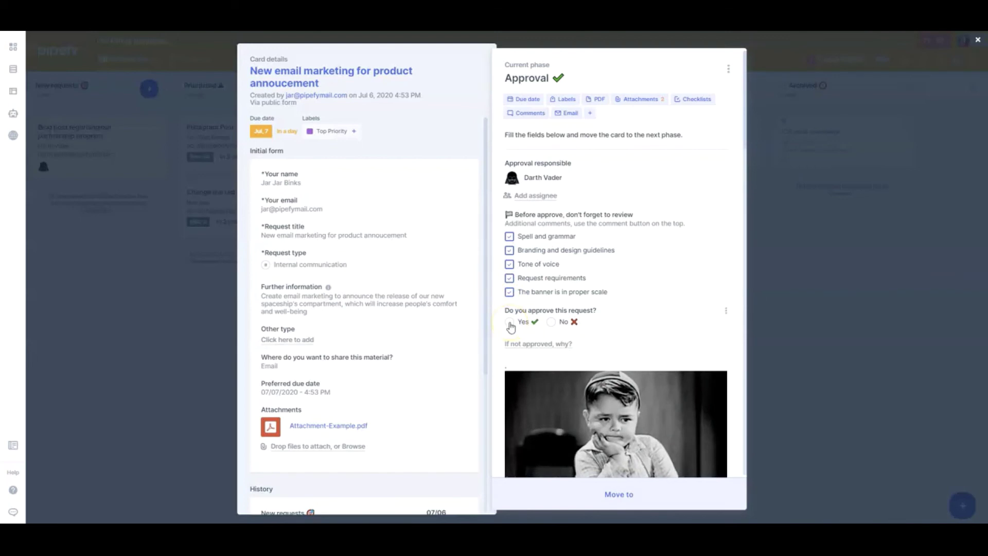
Step: Set approval to Yes and move the email marketing card to Done
left_click(534, 322)
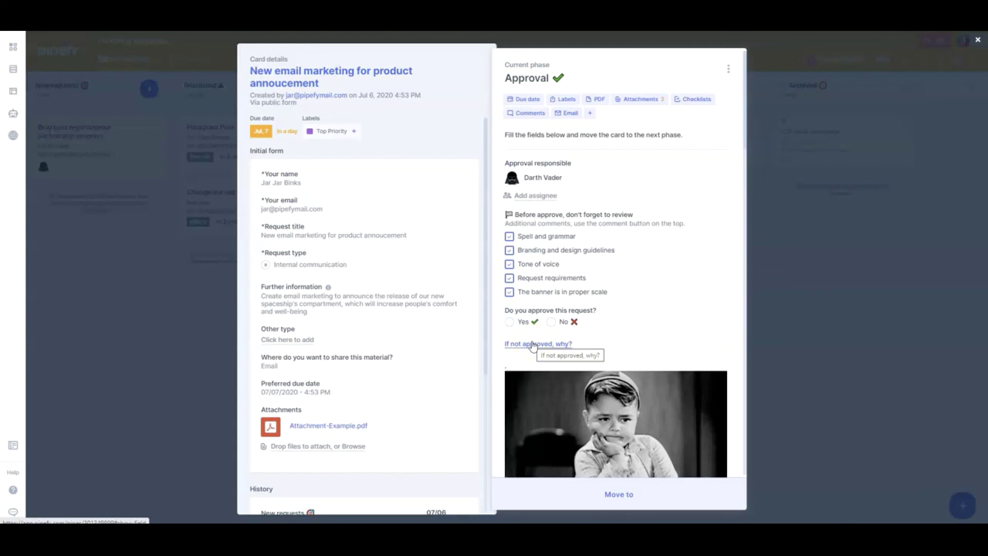
left_click(507, 323)
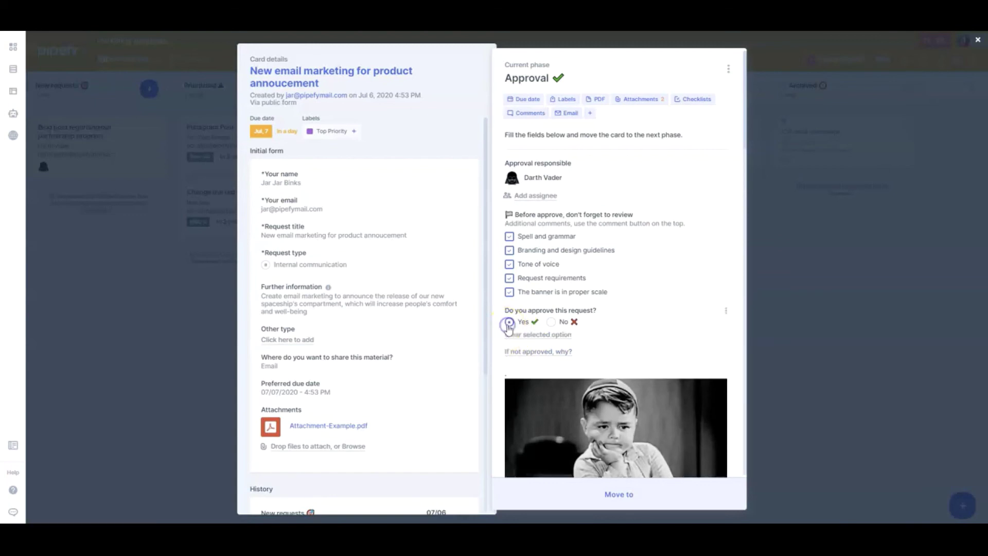
scroll(647, 324, "down", 2)
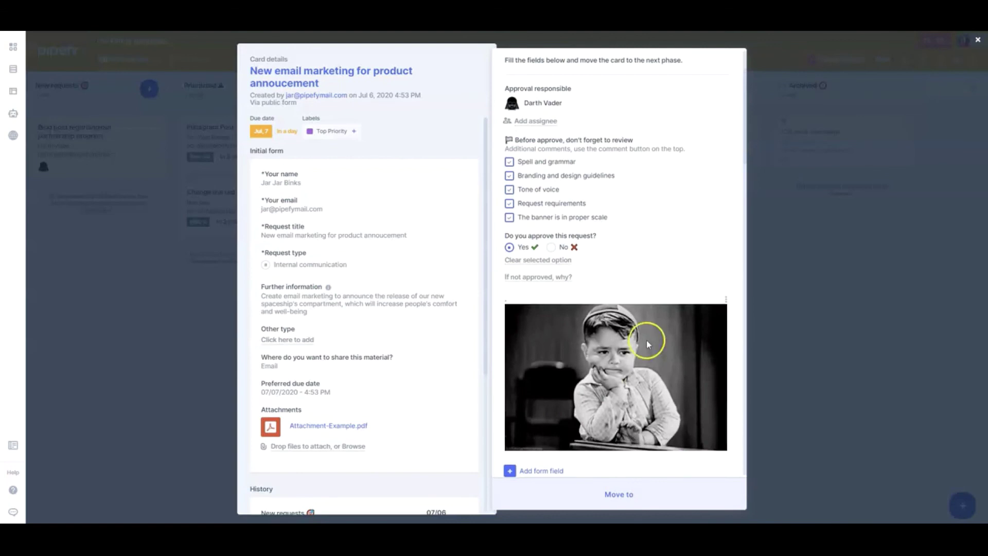
left_click(621, 495)
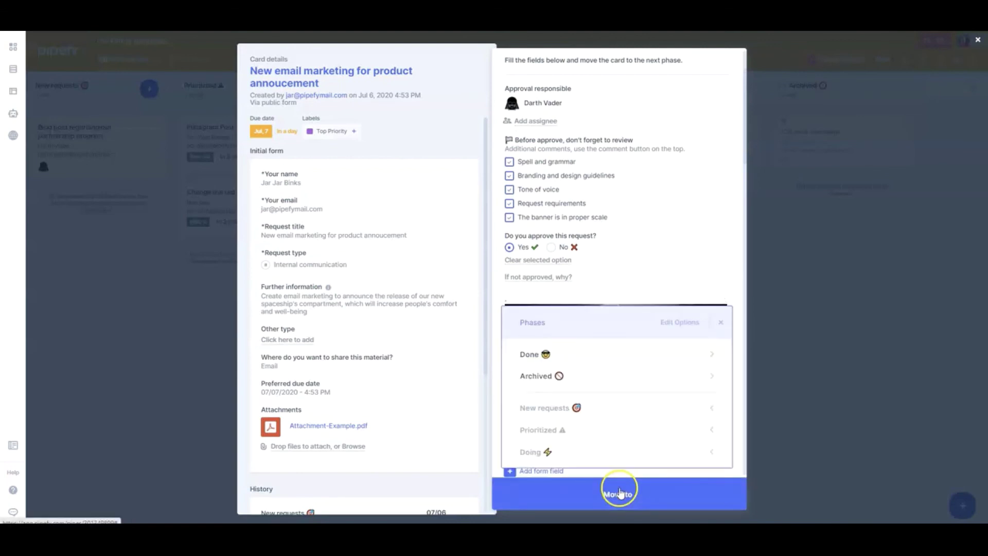
left_click(594, 361)
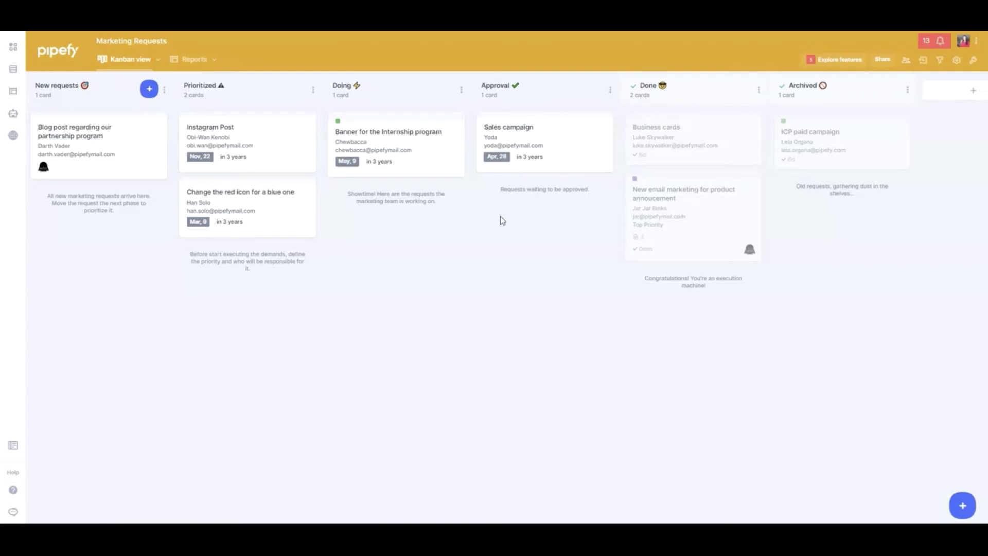
Step: Check the Sales campaign card's phase options without moving it, then open the Help center
left_click(526, 148)
left_click(547, 488)
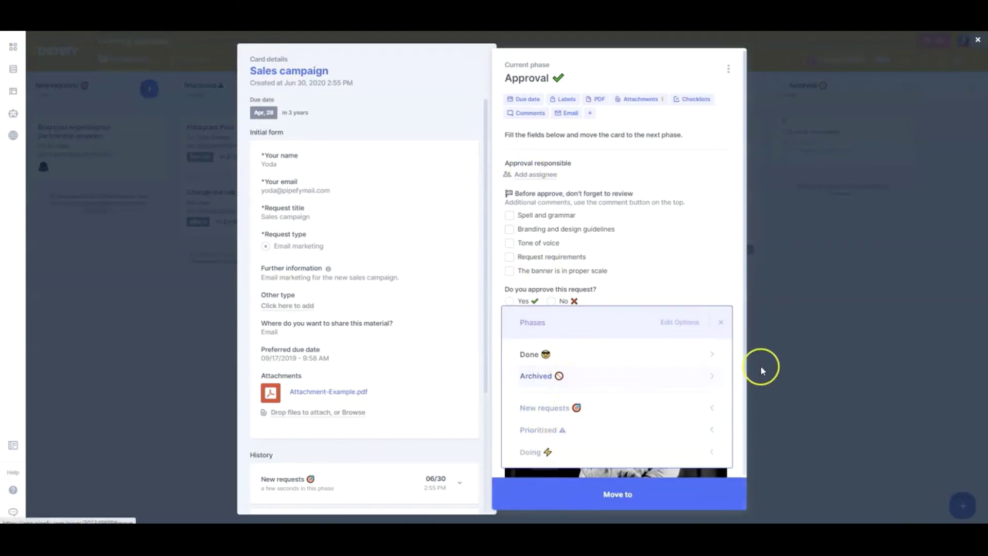
left_click(783, 365)
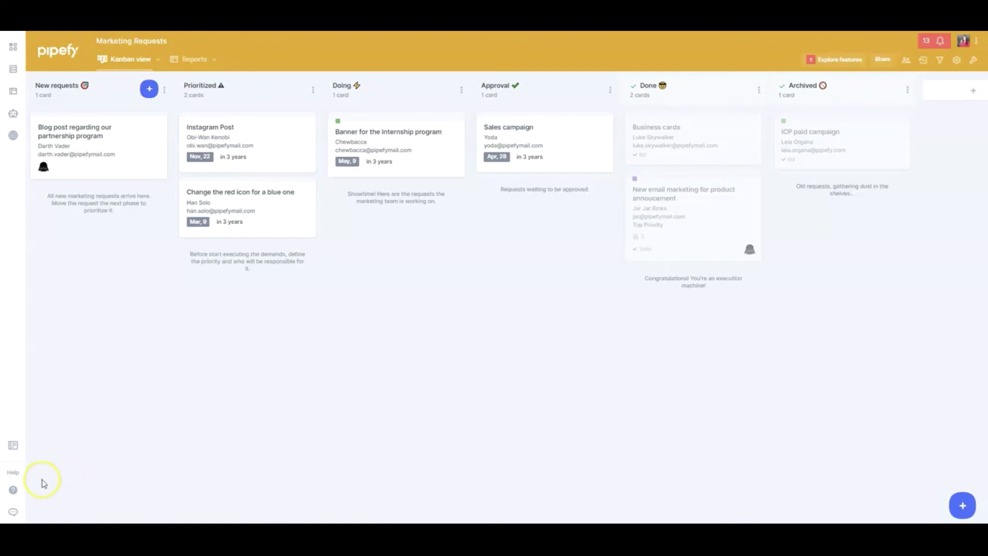
left_click(13, 491)
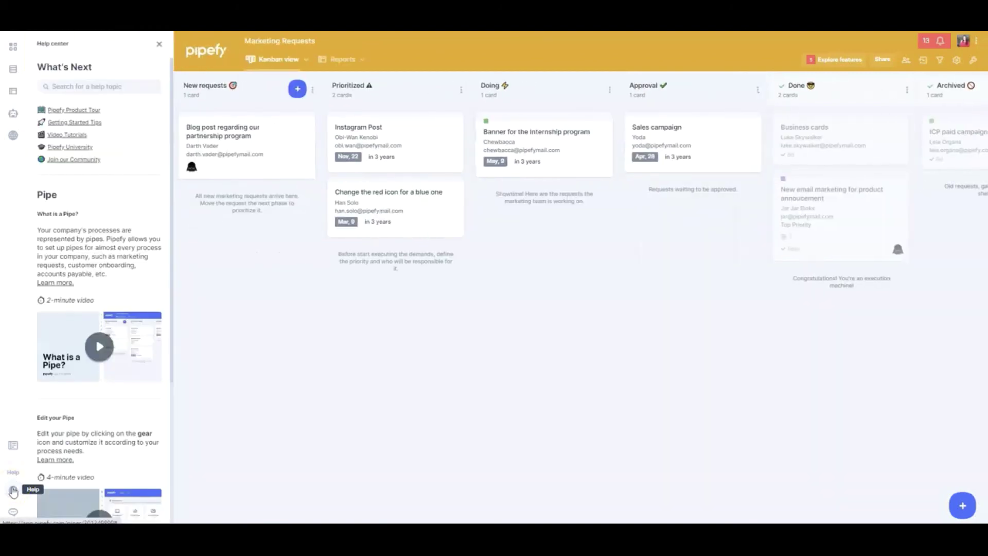